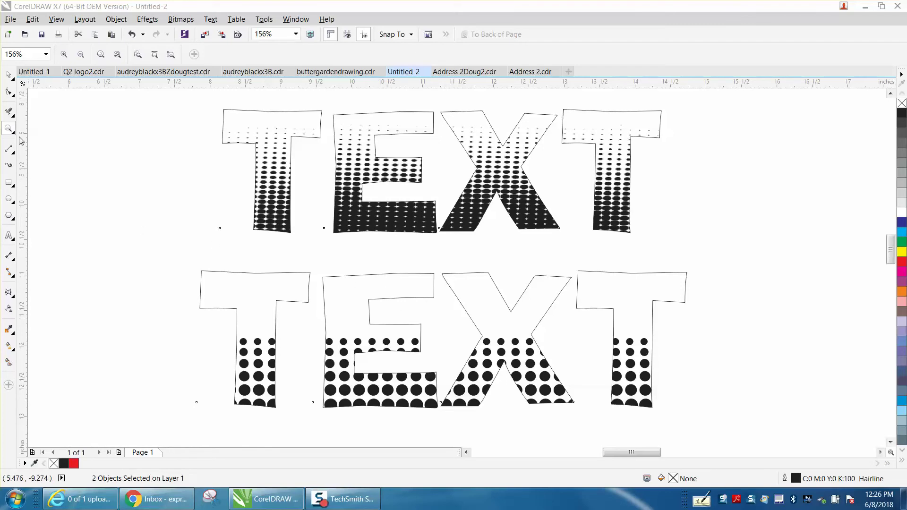
- Type a new TEXT word below the halftone examples
click(9, 76)
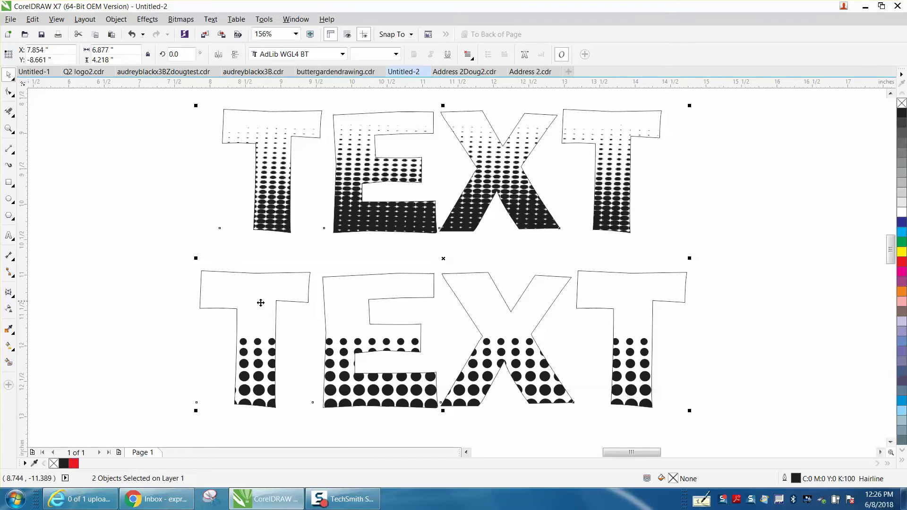
click(232, 254)
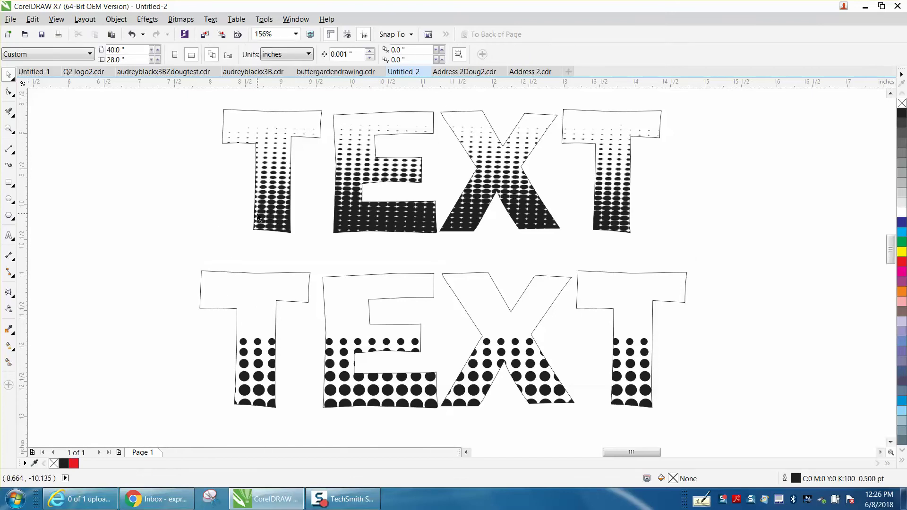
scroll(258, 214, down, 2)
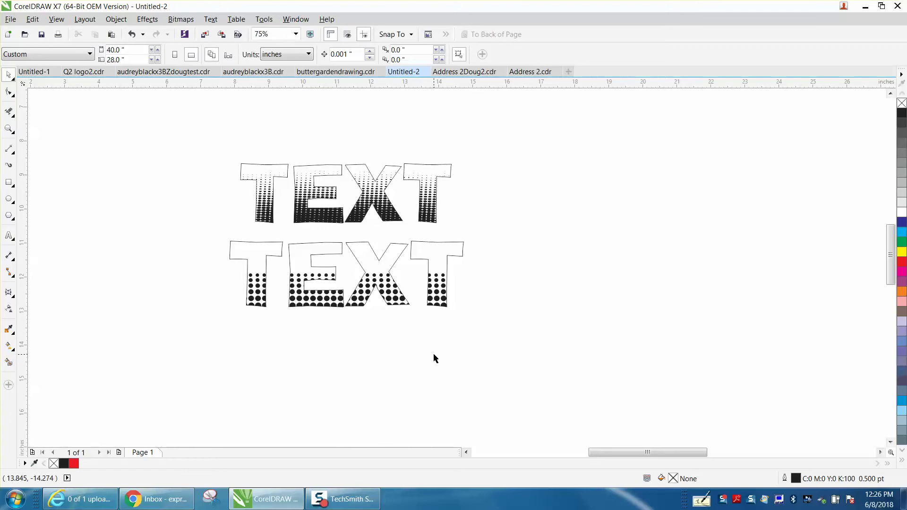
key(x)
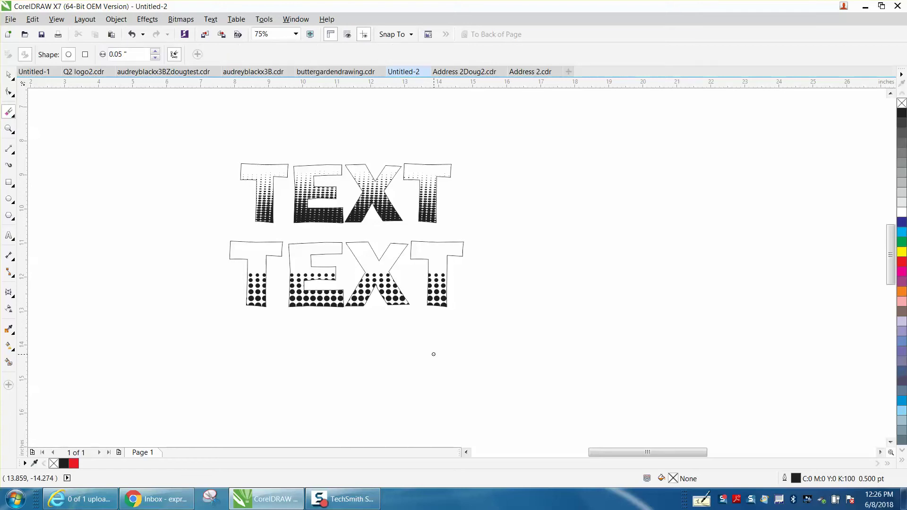
click(8, 235)
click(308, 351)
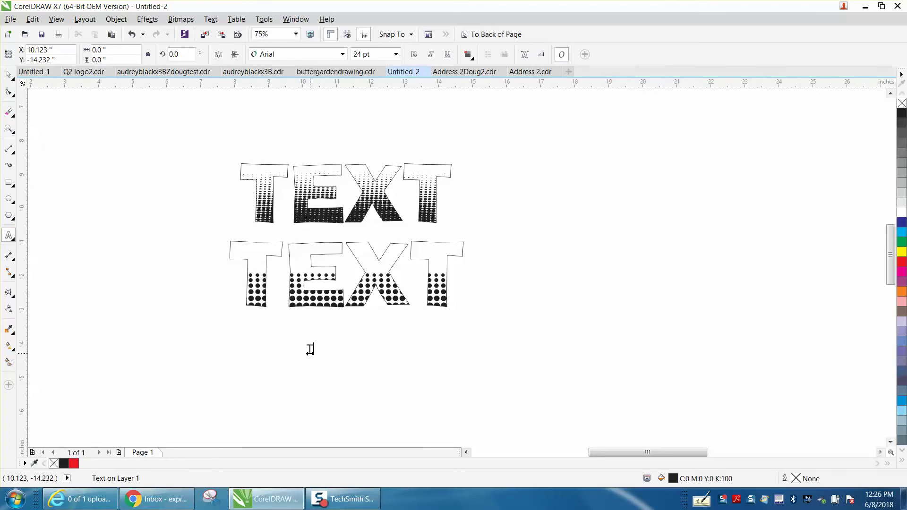
text(TEXT)
key(ctrl+space)
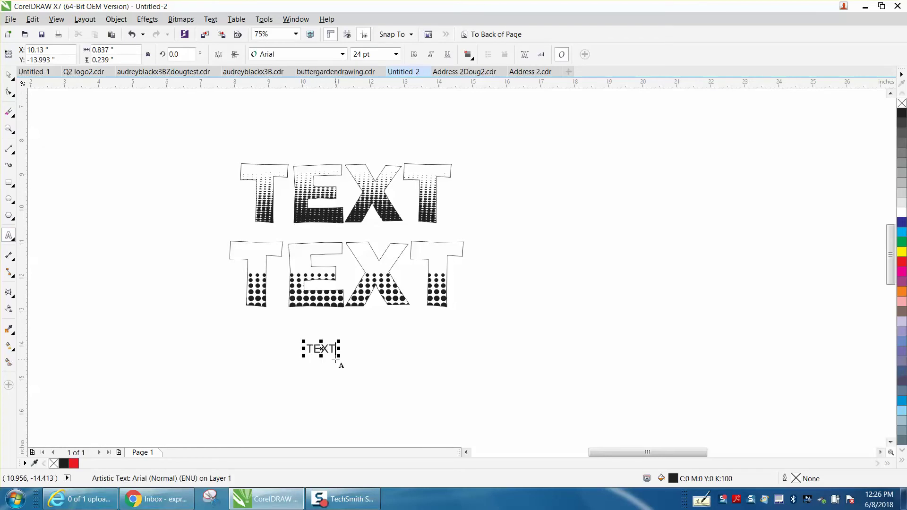
- Enlarge the TEXT word and move it beside the top halftone example
drag(339, 360, 500, 402)
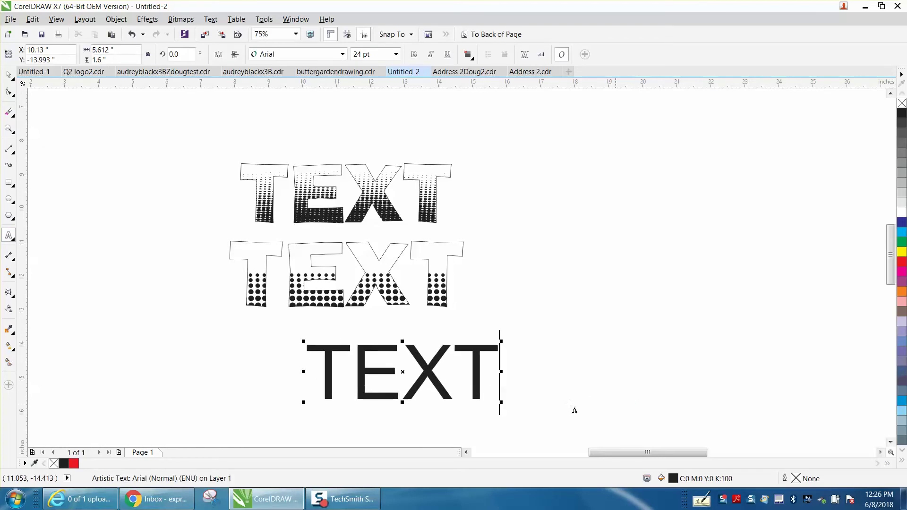
drag(402, 373, 564, 199)
drag(663, 228, 740, 250)
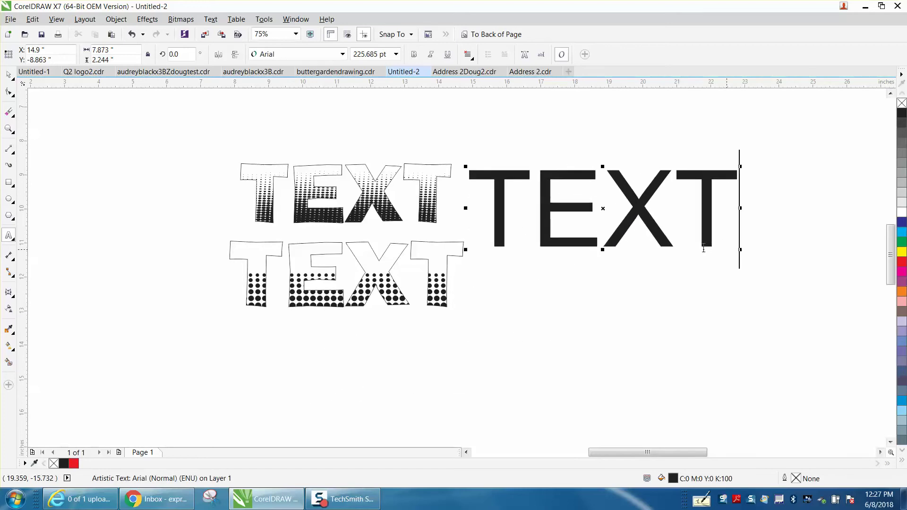
- Apply the AdLib WGL4 BT font to TEXT and remove its fill
click(342, 54)
click(304, 79)
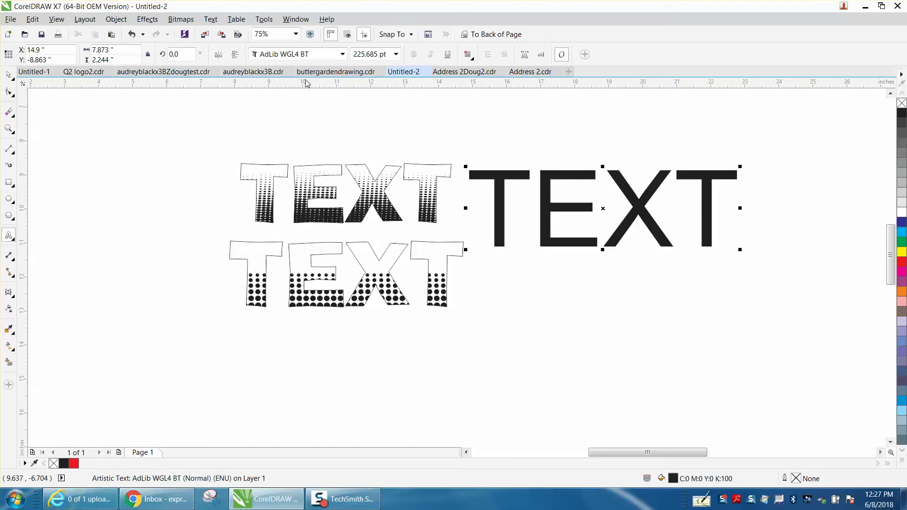
key(ctrl+z)
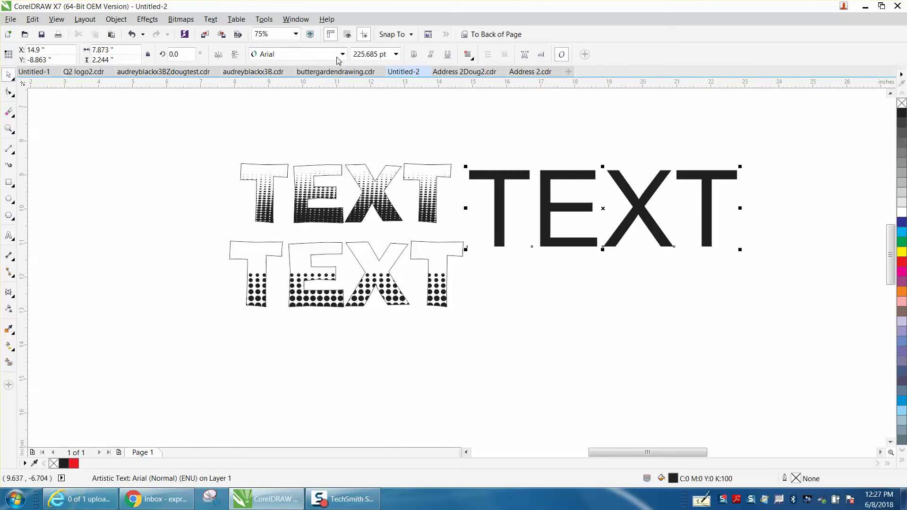
click(343, 54)
click(299, 80)
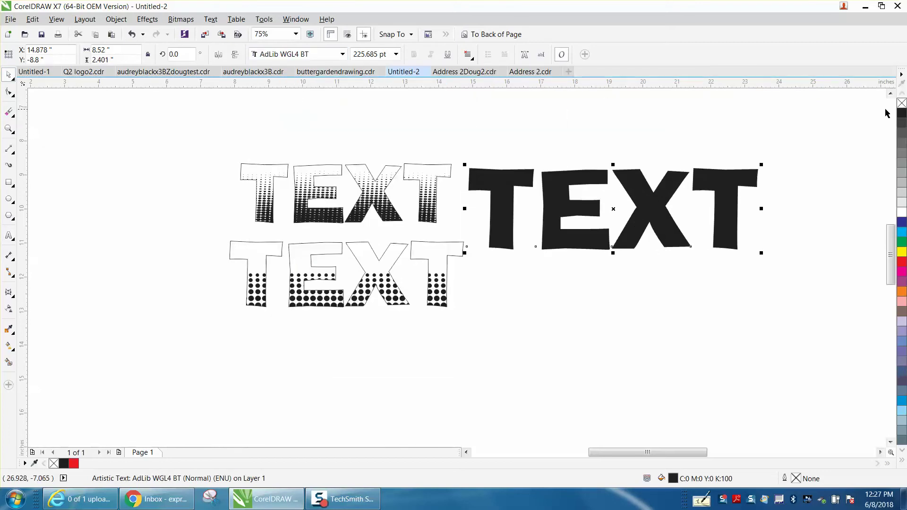
click(901, 103)
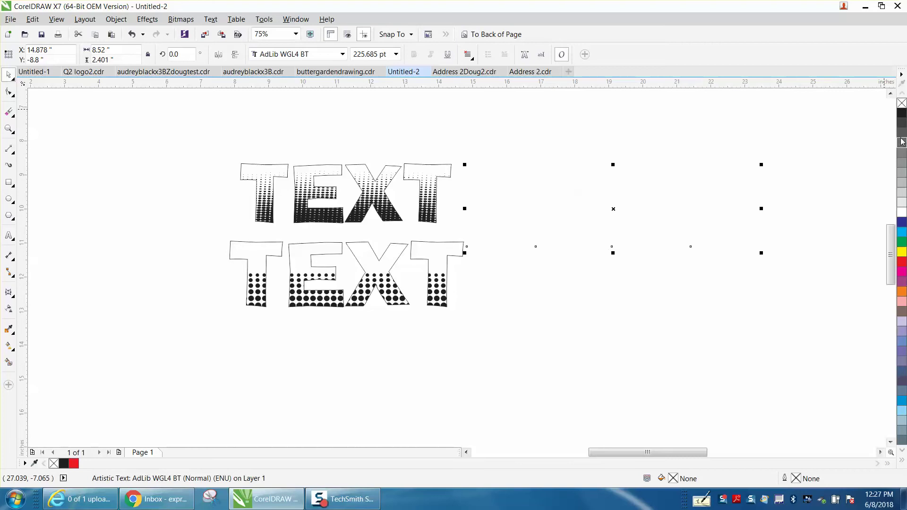
- Outline the TEXT lettering in black at 2.0 pt, with Scale with object on
right_click(902, 116)
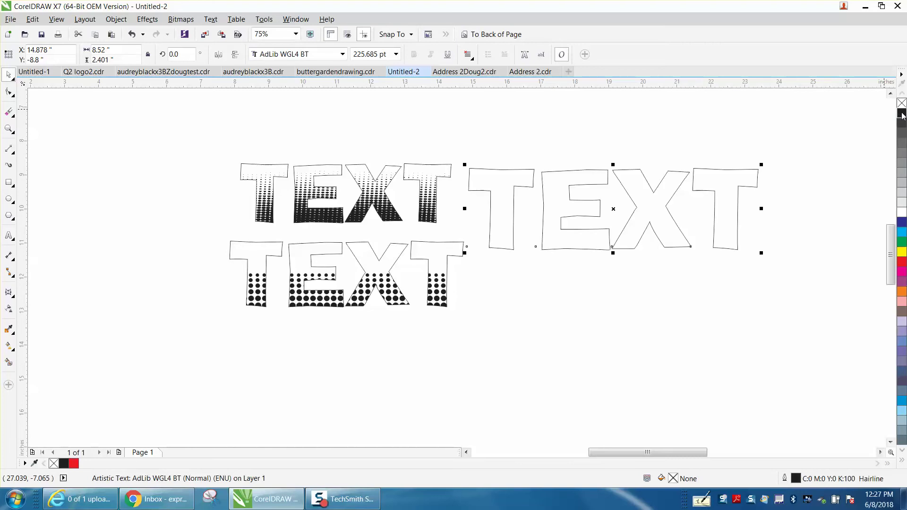
double_click(796, 480)
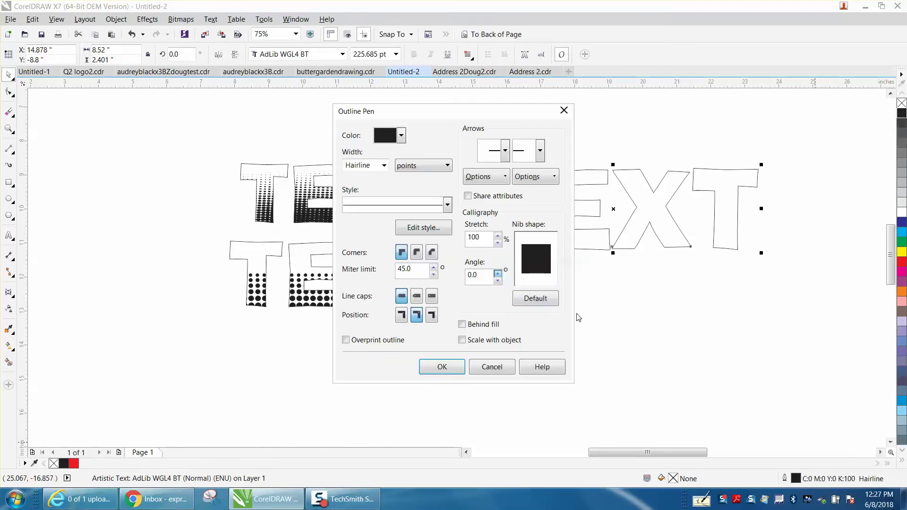
click(384, 165)
click(359, 234)
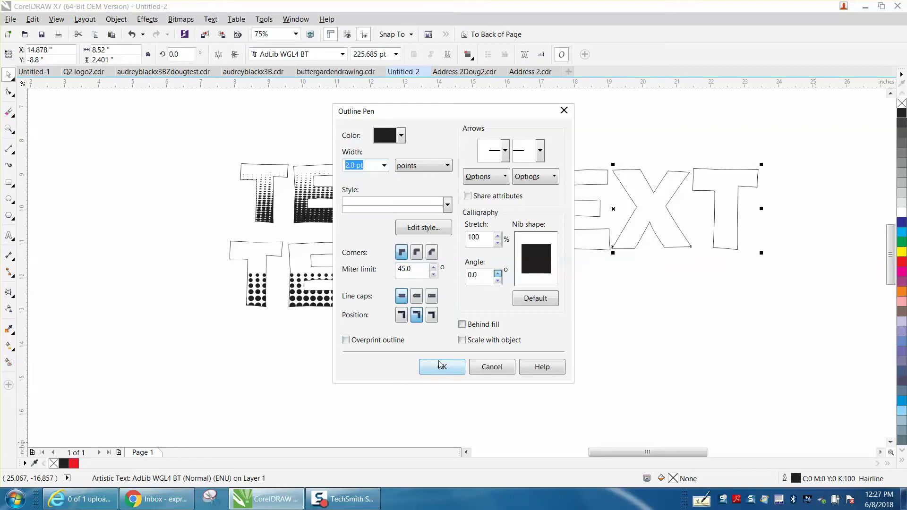
click(462, 340)
click(442, 367)
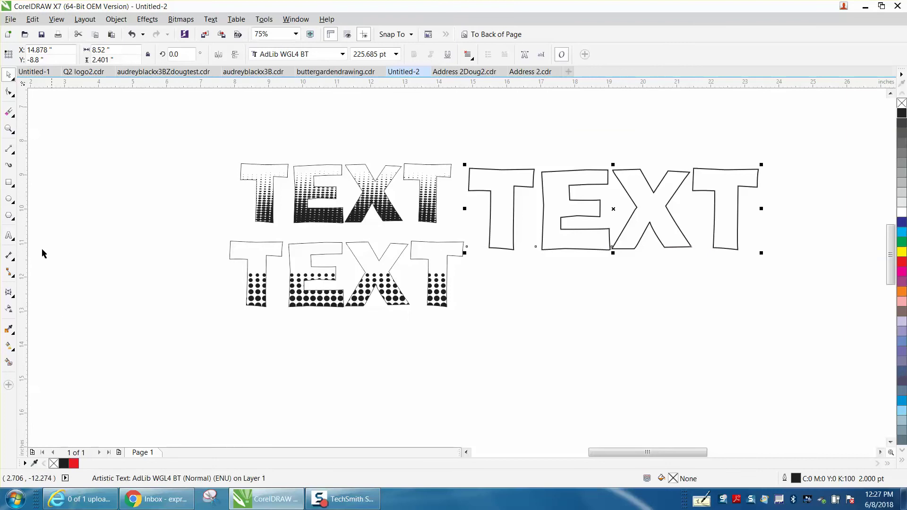
- Draw a small black circle with no outline below the lettering
click(8, 130)
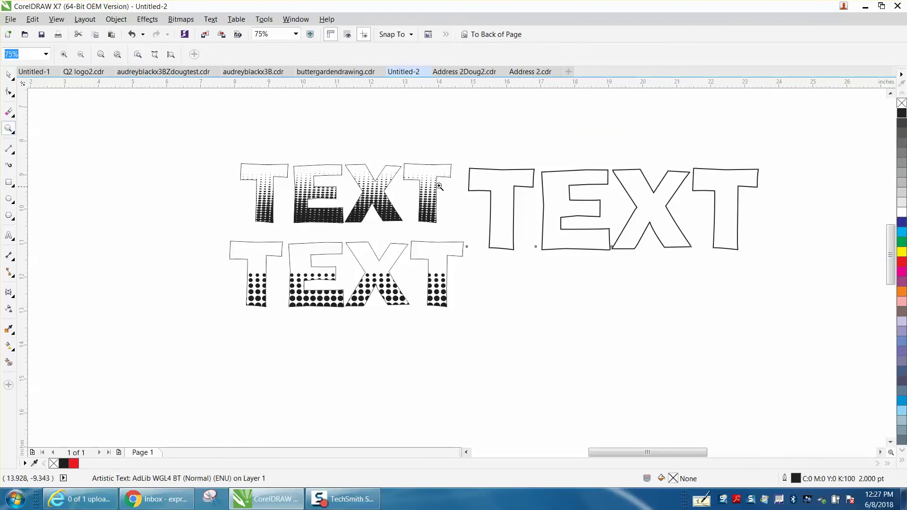
drag(451, 163, 812, 415)
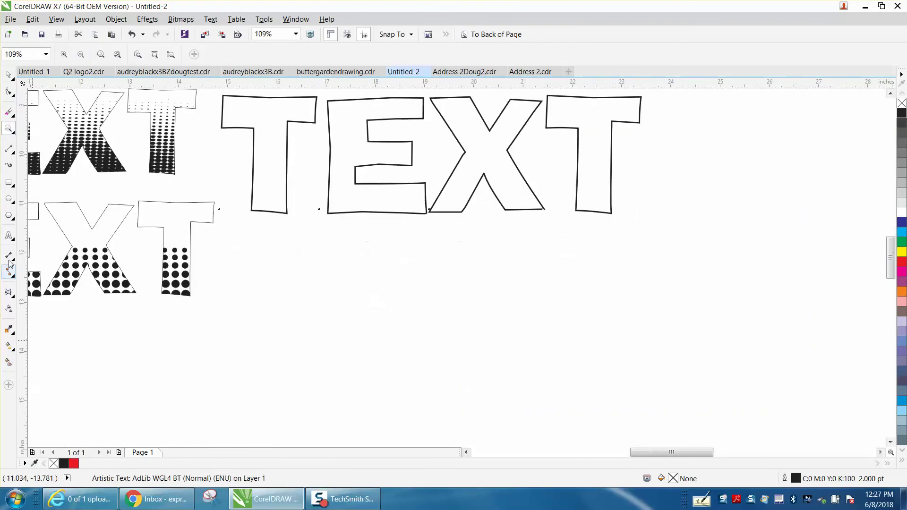
click(10, 199)
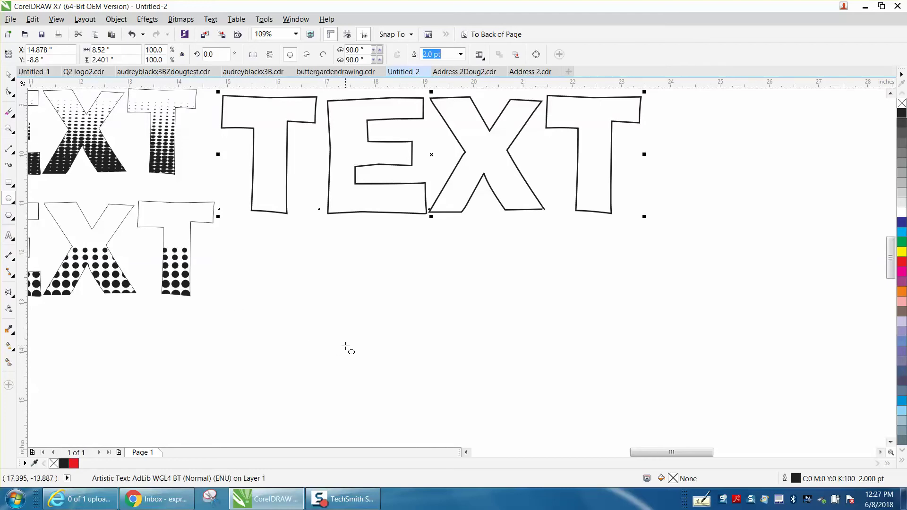
drag(345, 347, 333, 358)
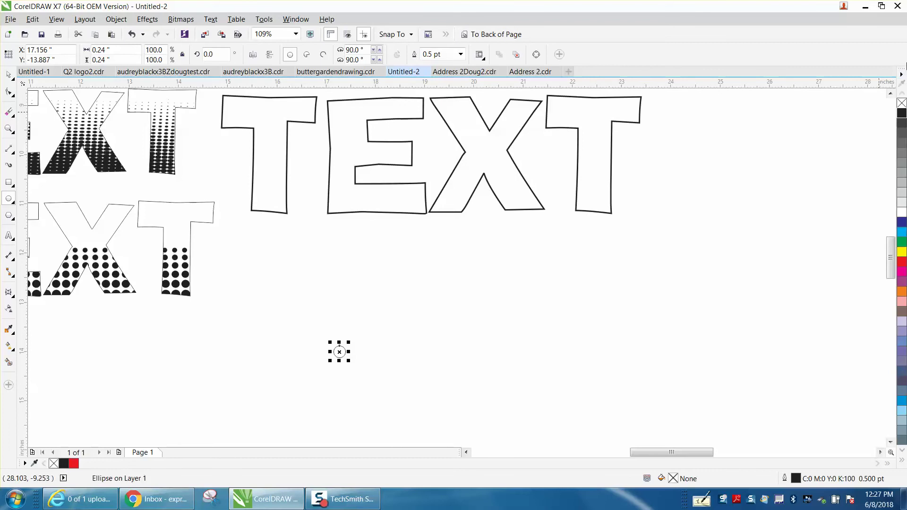
click(902, 113)
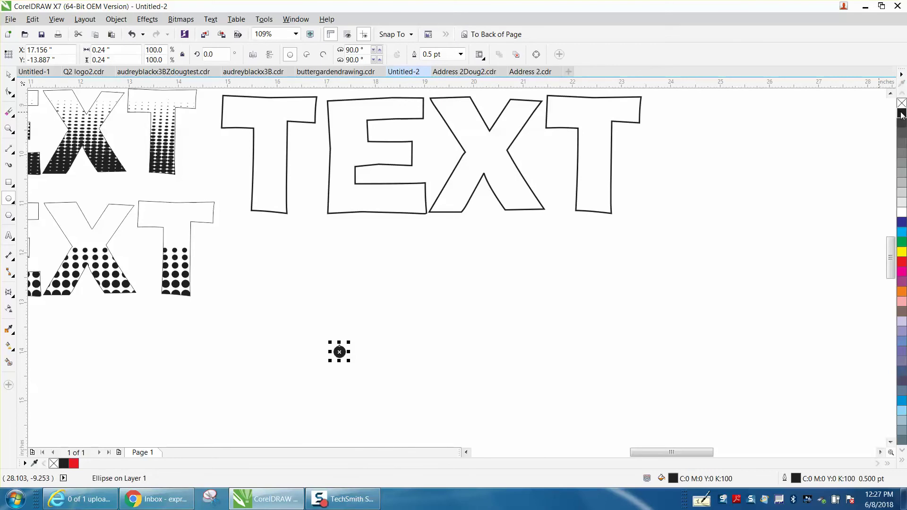
right_click(901, 104)
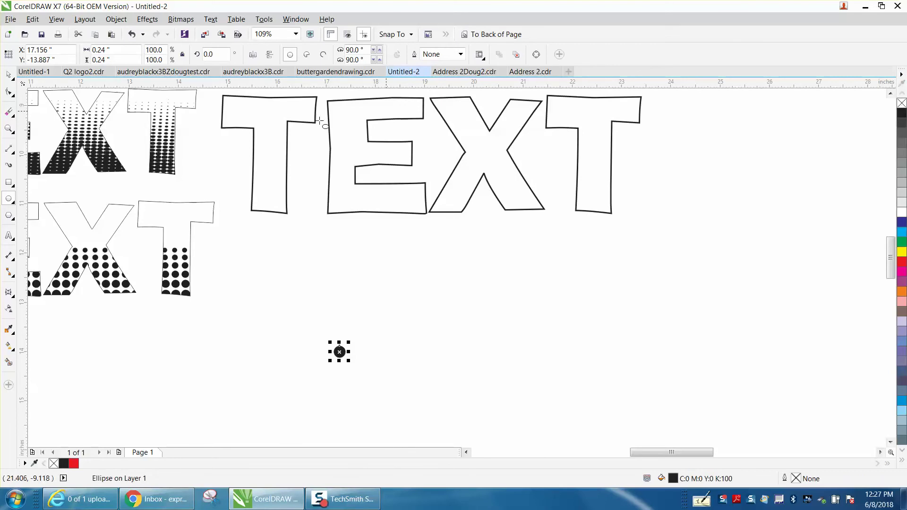
- Size the black dot to exactly 0.25 x 0.25 inches
click(8, 128)
drag(273, 250, 485, 427)
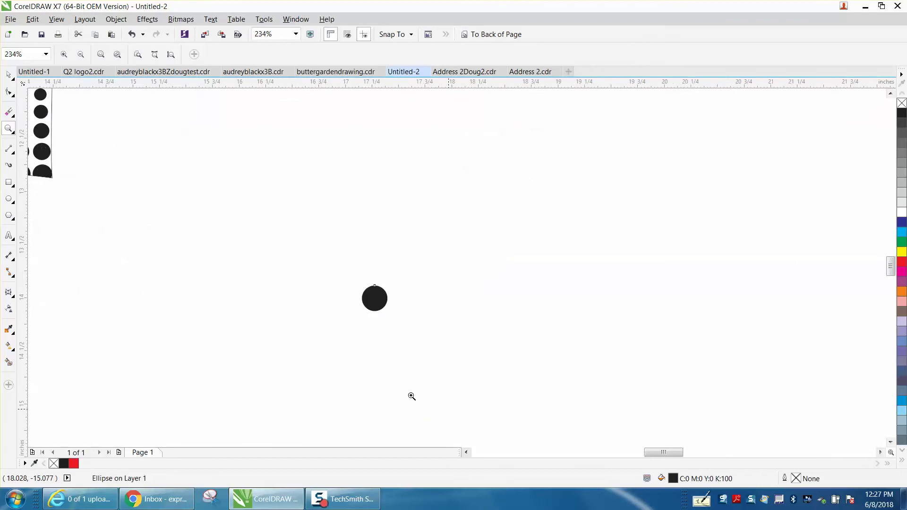
click(8, 75)
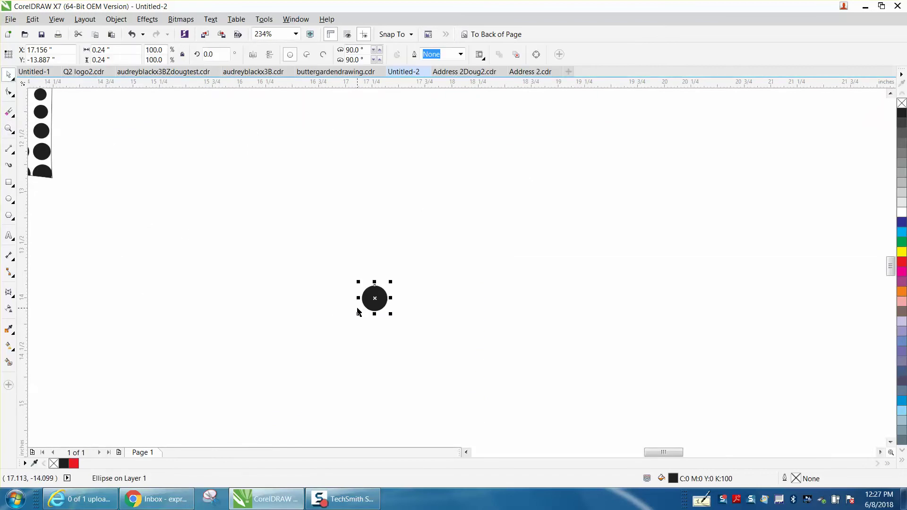
click(97, 49)
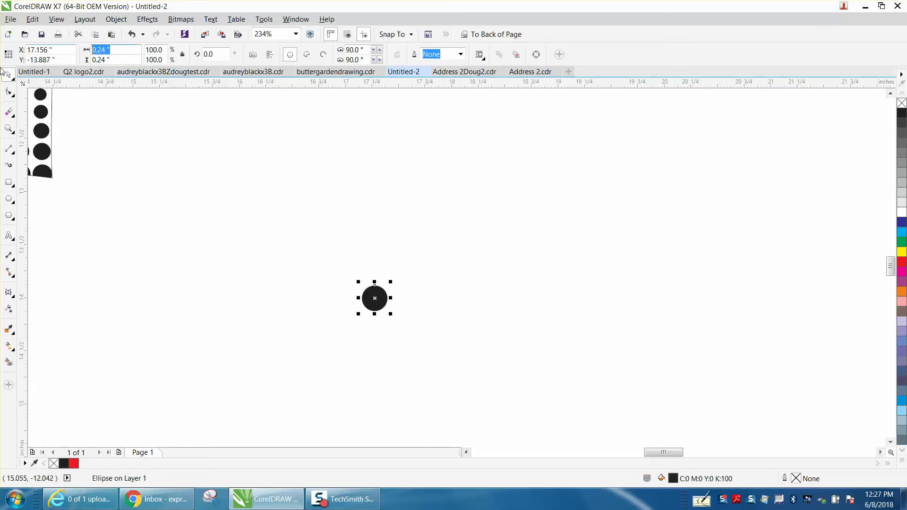
key(BackSpace)
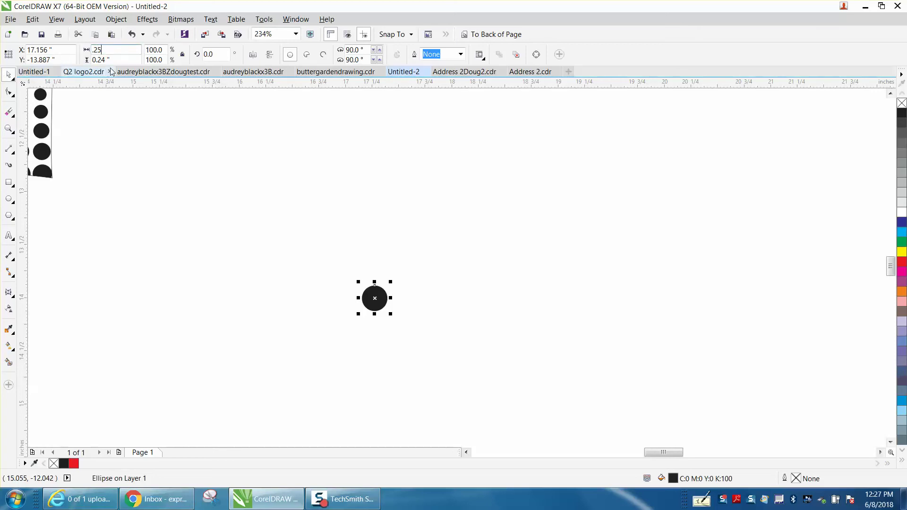
key(Tab)
key(BackSpace)
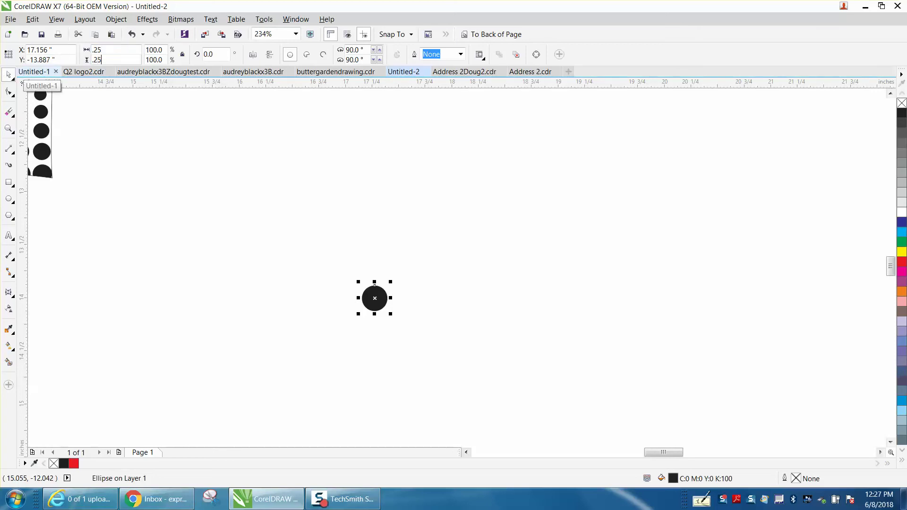
text(.25)
key(Return)
- Resize the dot to 0.22 x 0.22 inches
click(320, 262)
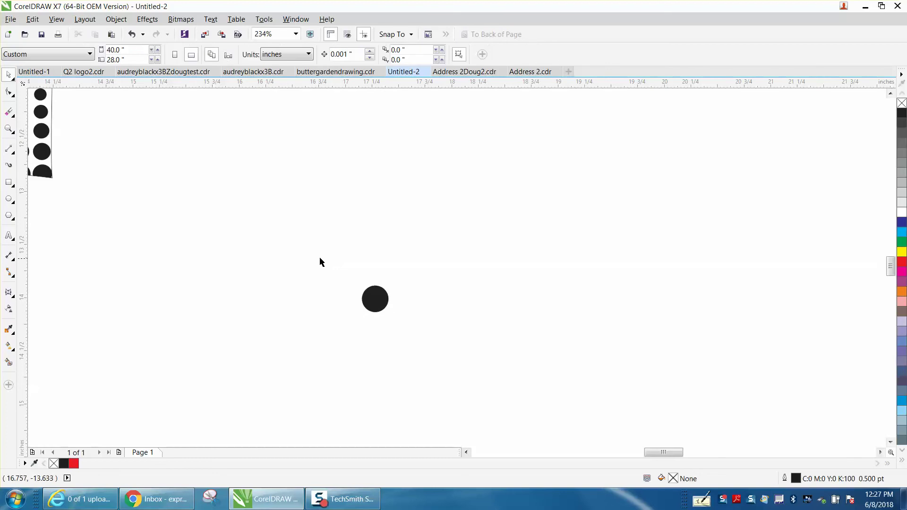
click(376, 299)
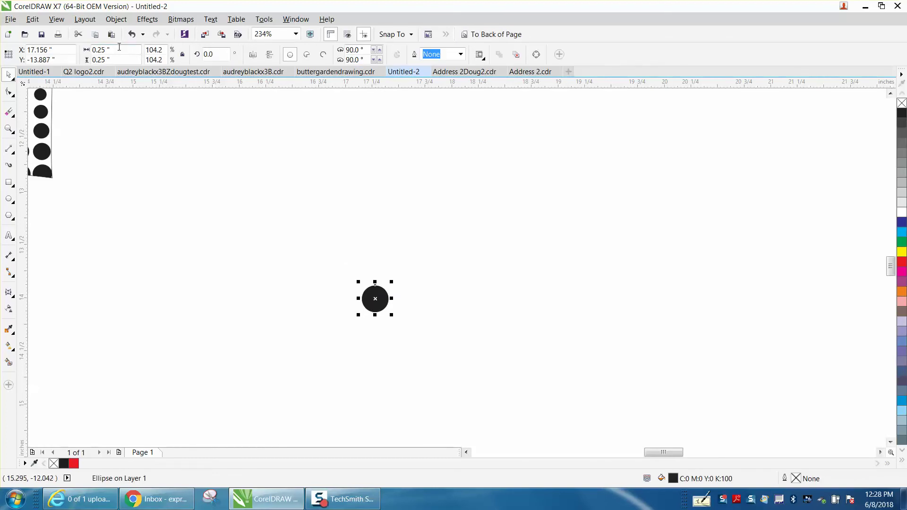
drag(119, 49, 76, 52)
text(.22)
drag(118, 62, 90, 60)
text(.2)
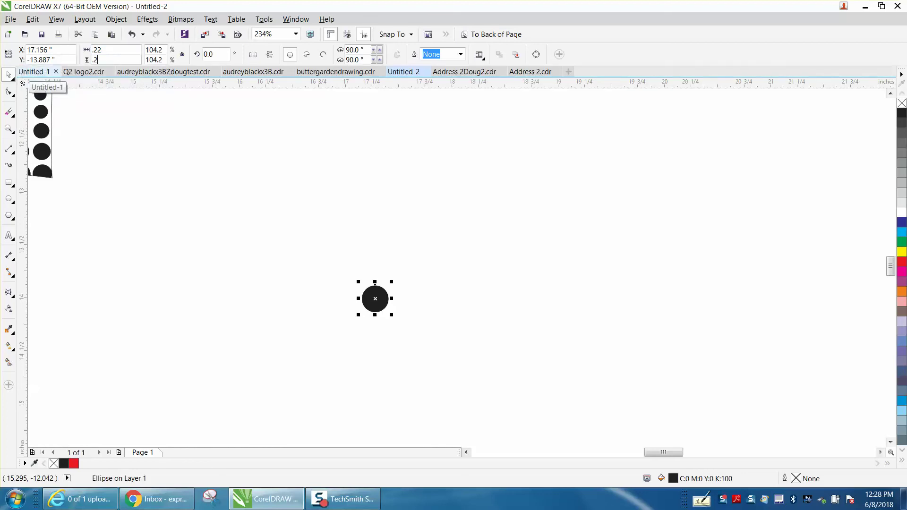
text(2)
key(Return)
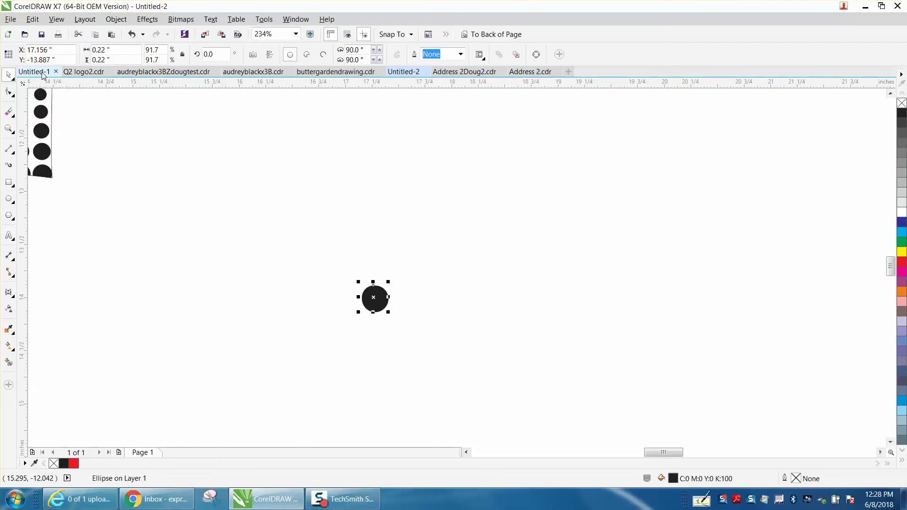
- Duplicate the dot upward repeatedly into a column of eight shrinking dots
drag(373, 298, 373, 270)
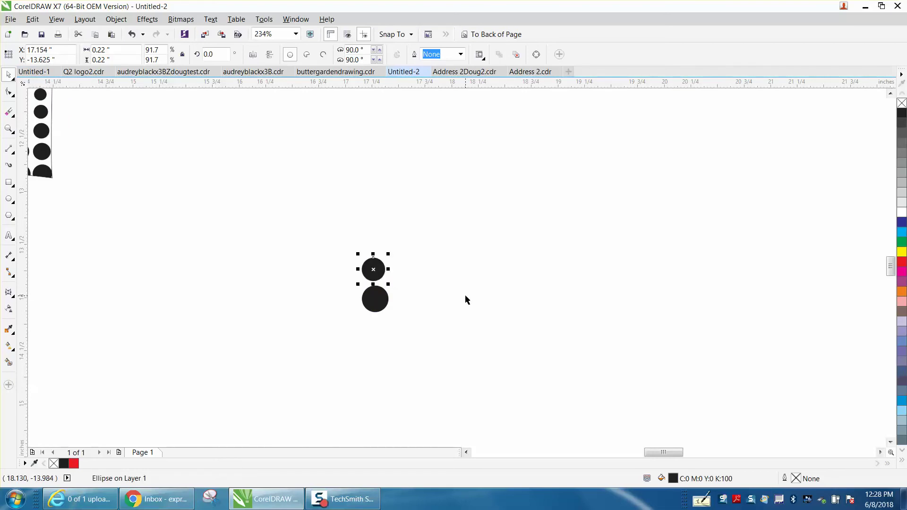
key(ctrl+r)
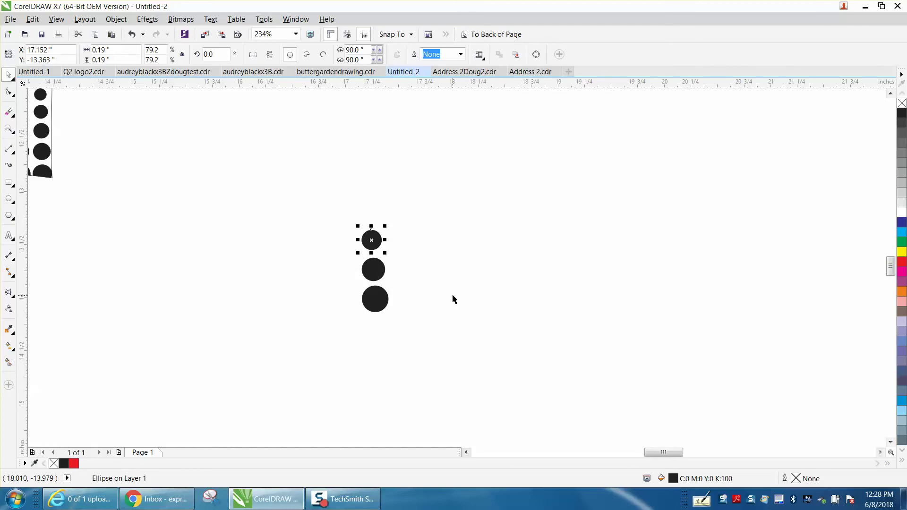
key(ctrl+r)
key(ctrl+r)
key(ctrl+r)
key(ctrl+r)
right_click(452, 299)
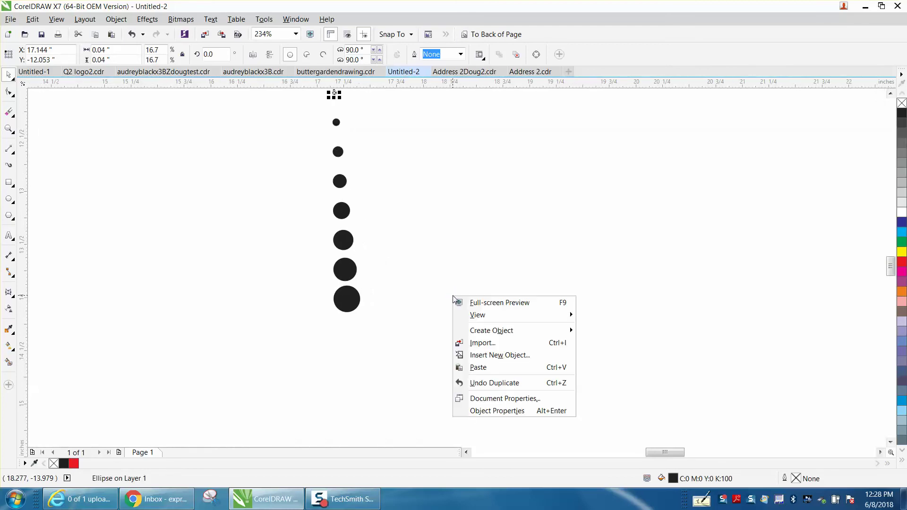
key(Escape)
key(ctrl+r)
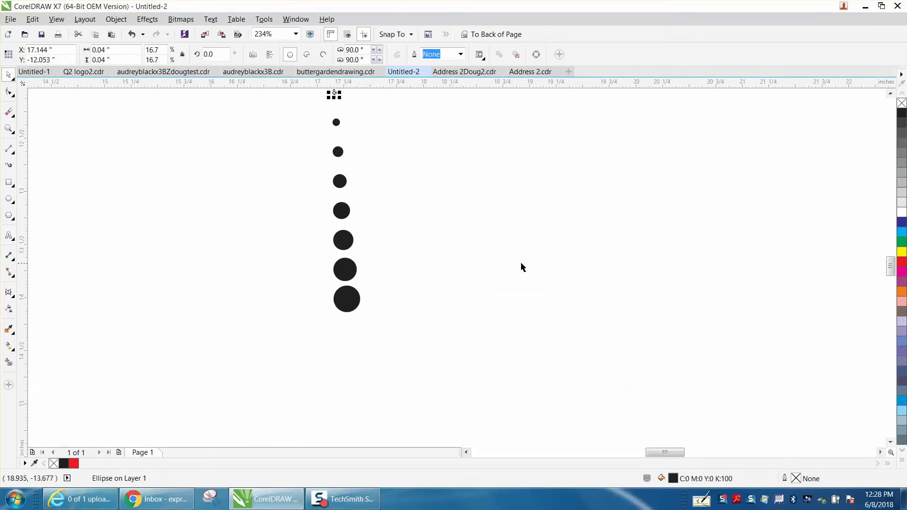
scroll(524, 259, down, 2)
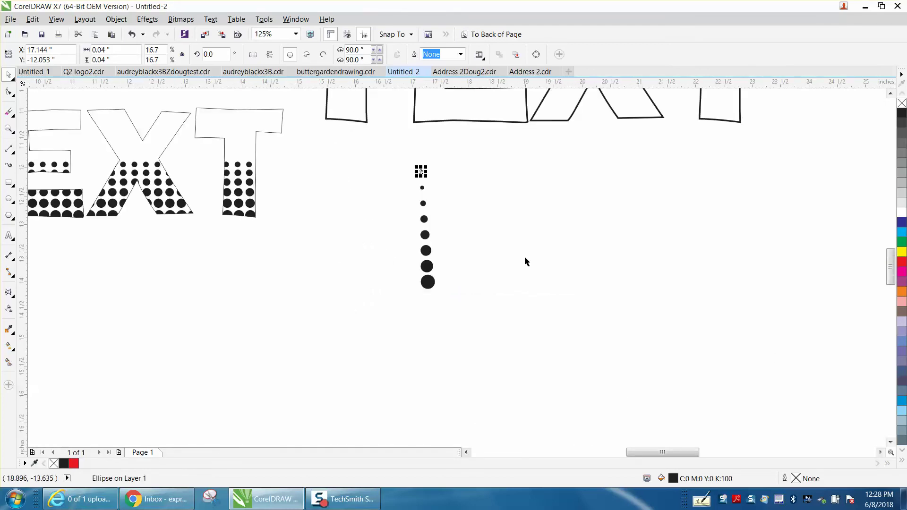
click(8, 130)
drag(390, 162, 517, 340)
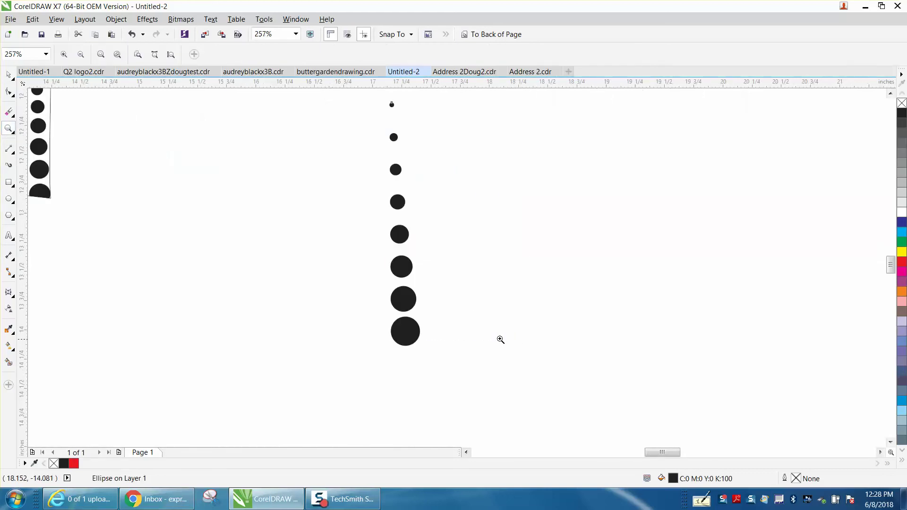
- Center the eight dots horizontally and distribute their vertical spacing evenly
click(13, 71)
drag(353, 94, 510, 392)
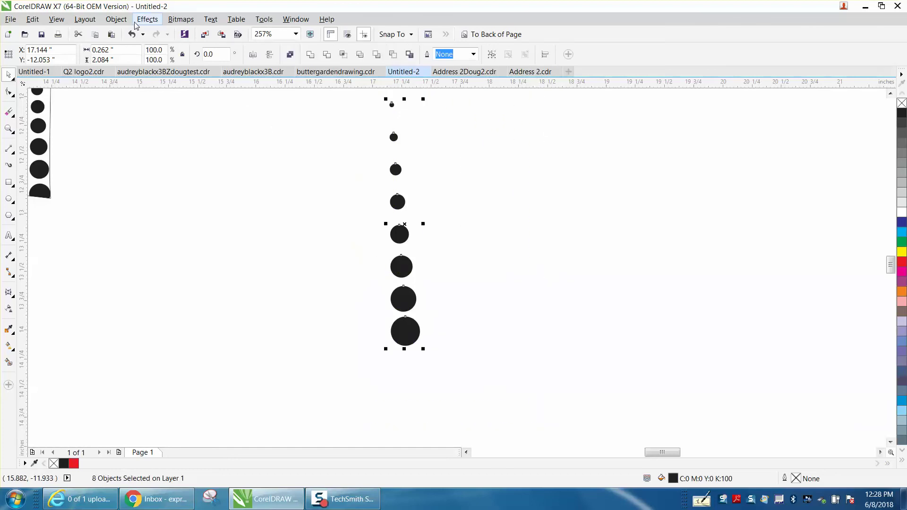
click(116, 18)
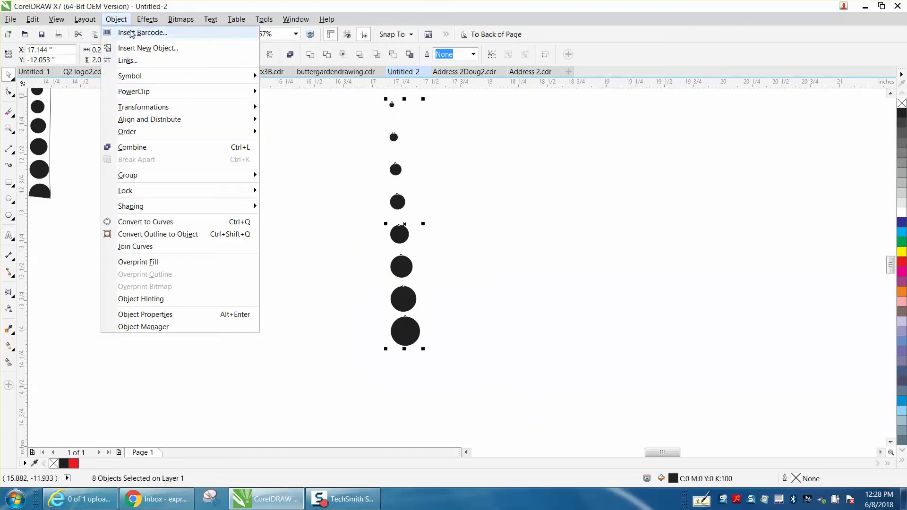
mouse_move(134, 119)
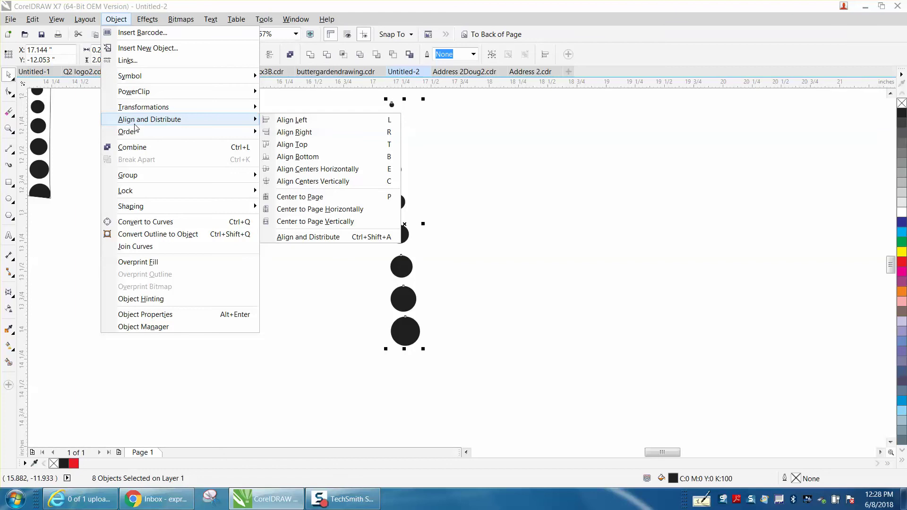
click(287, 237)
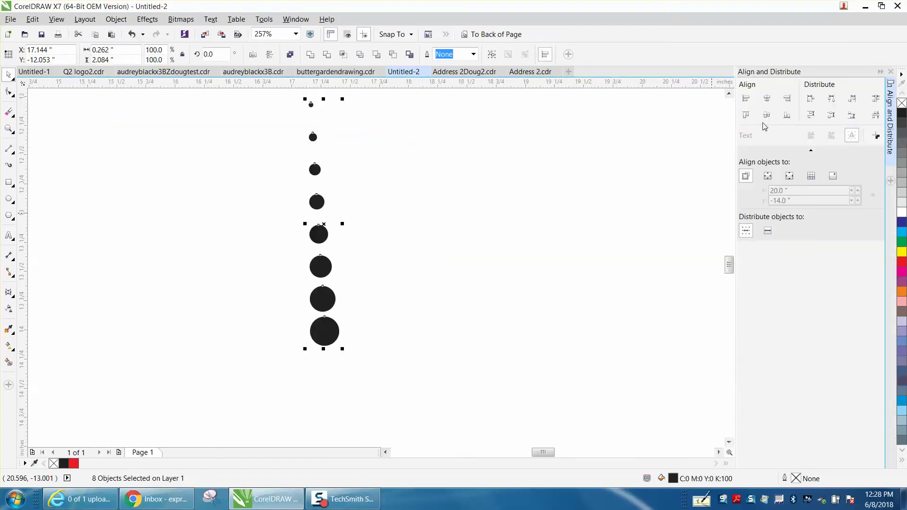
click(767, 99)
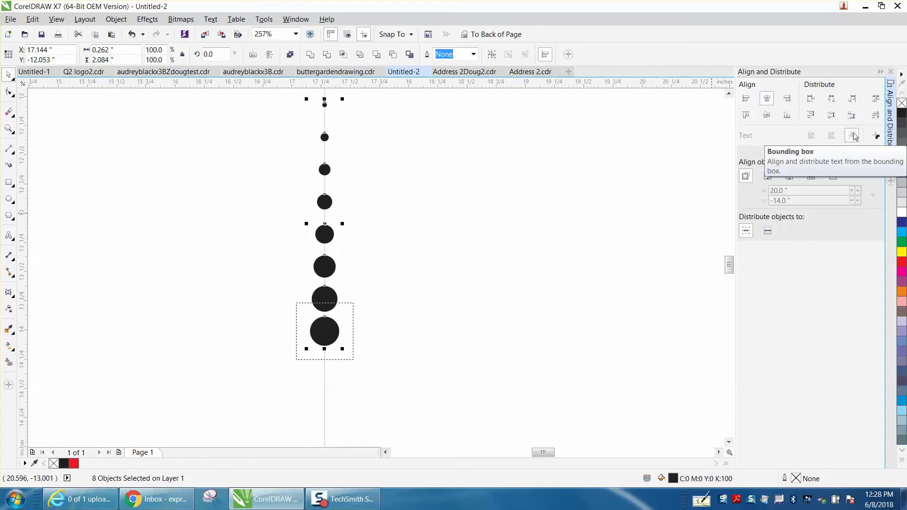
click(875, 117)
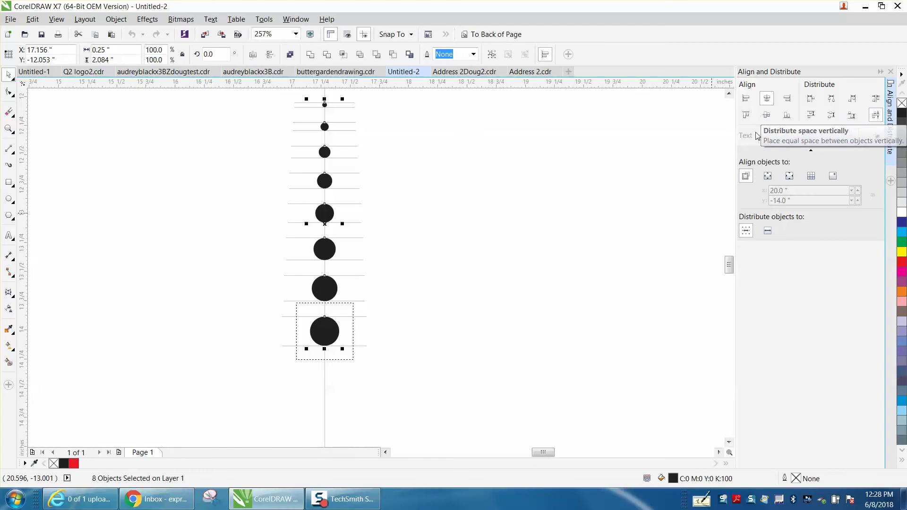
click(720, 144)
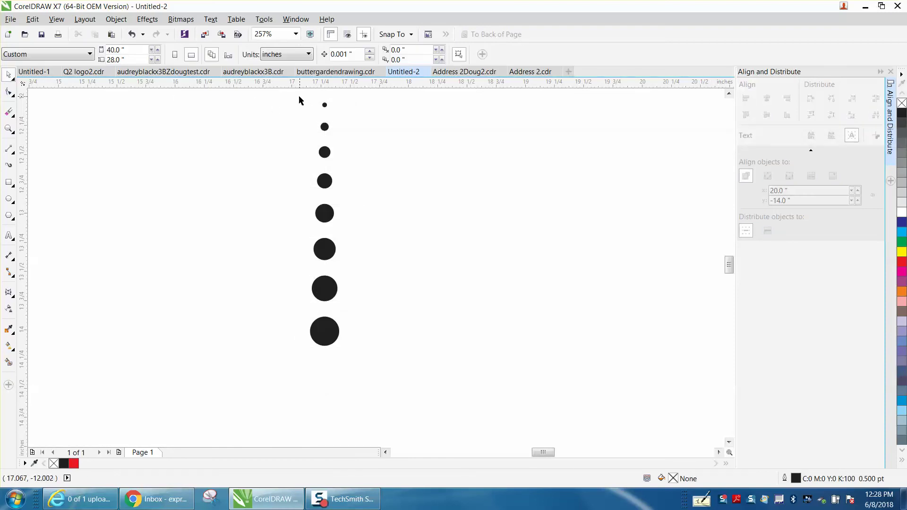
- Compress the dot column from 1.66 to 1.511 inches tall
drag(300, 97, 403, 365)
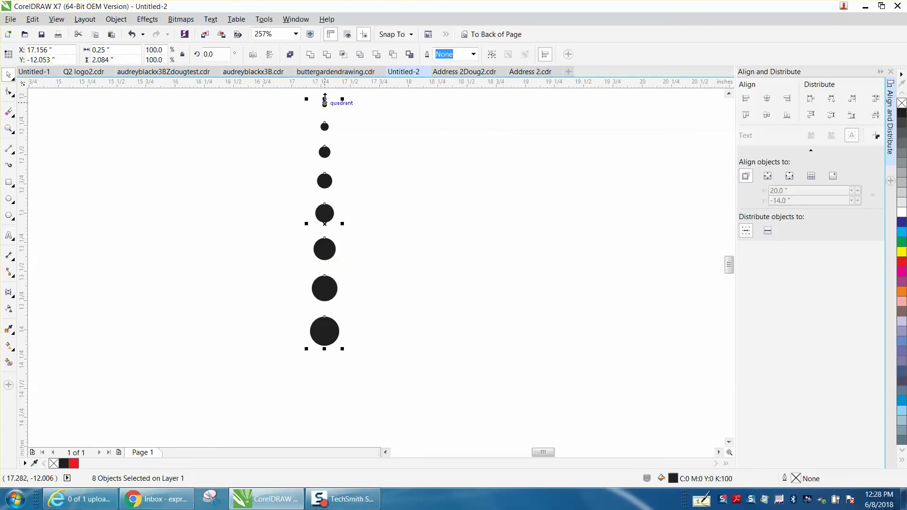
drag(324, 99, 324, 150)
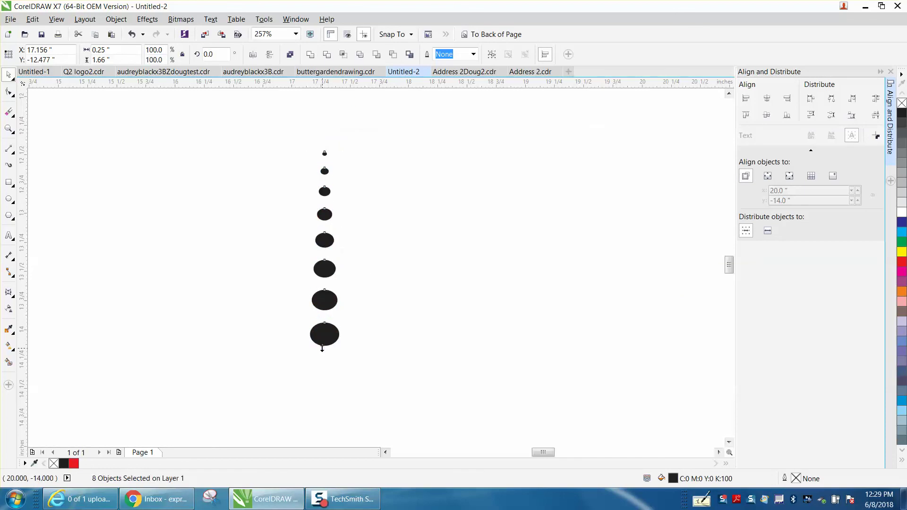
drag(324, 349, 322, 334)
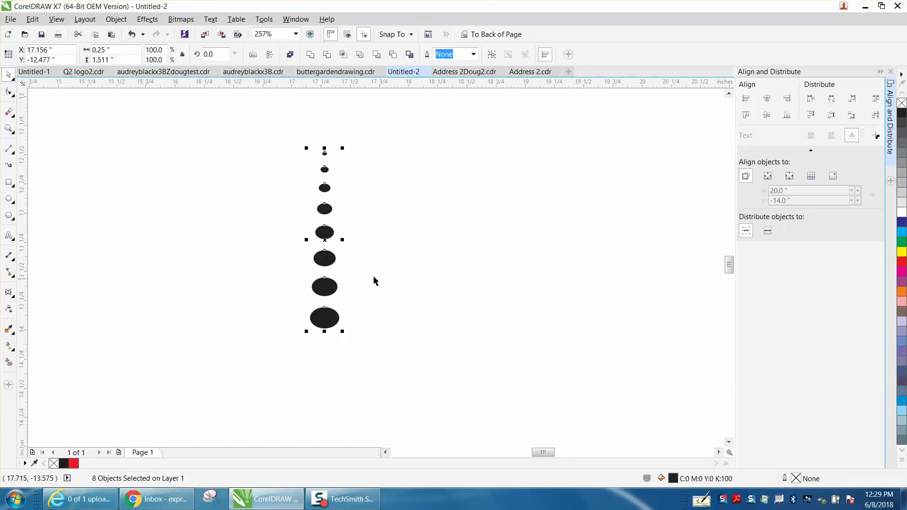
- Zoom in on the dot column and return to the Pick tool
scroll(367, 267, down, 2)
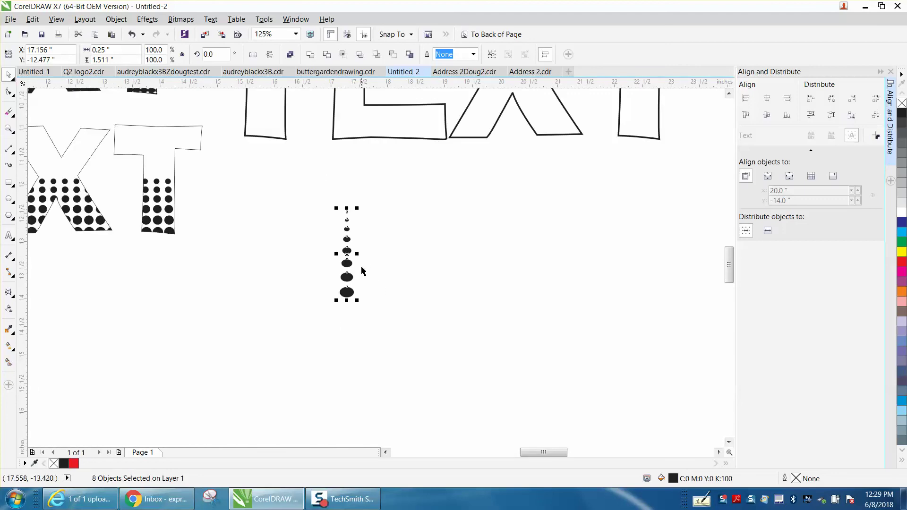
click(10, 133)
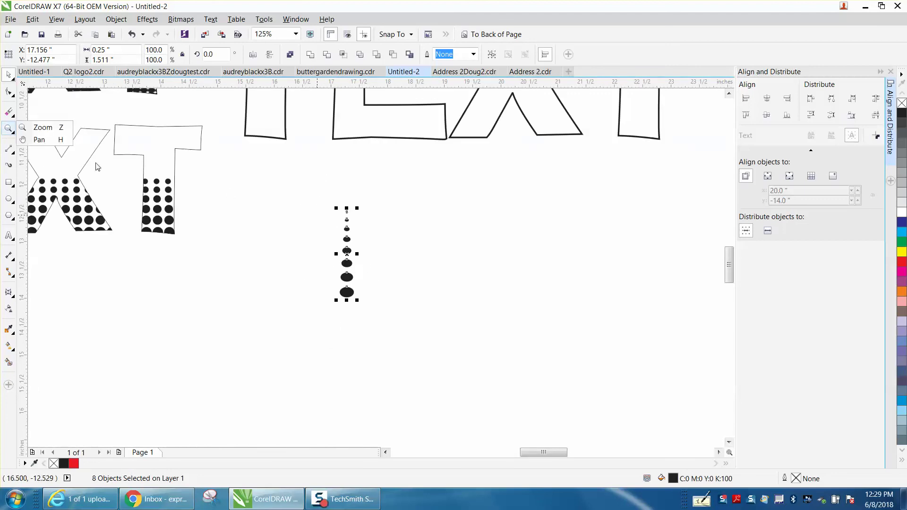
click(38, 128)
mouse_move(298, 193)
mouse_down()
mouse_move(317, 232)
mouse_move(537, 377)
mouse_up()
click(9, 74)
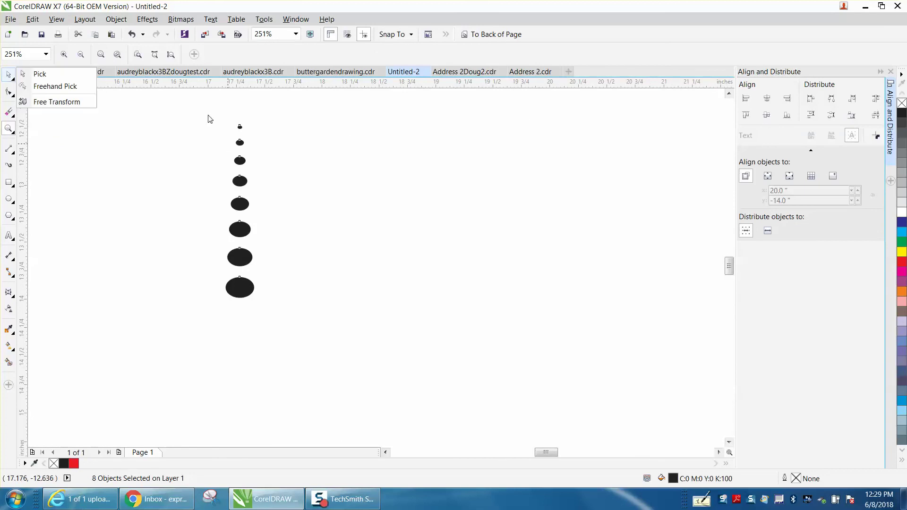
click(46, 74)
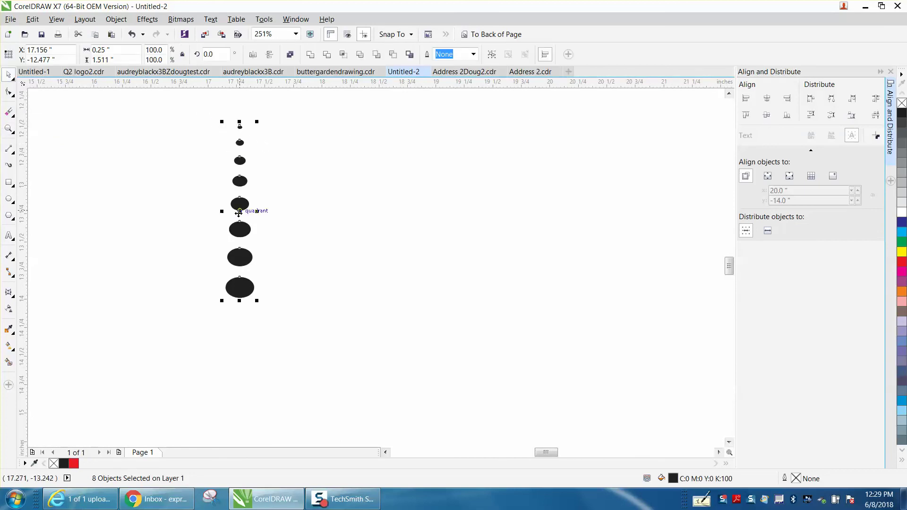
- Copy the dot column rightward repeatedly into a 240-dot grid, then select all dots
drag(239, 210, 269, 211)
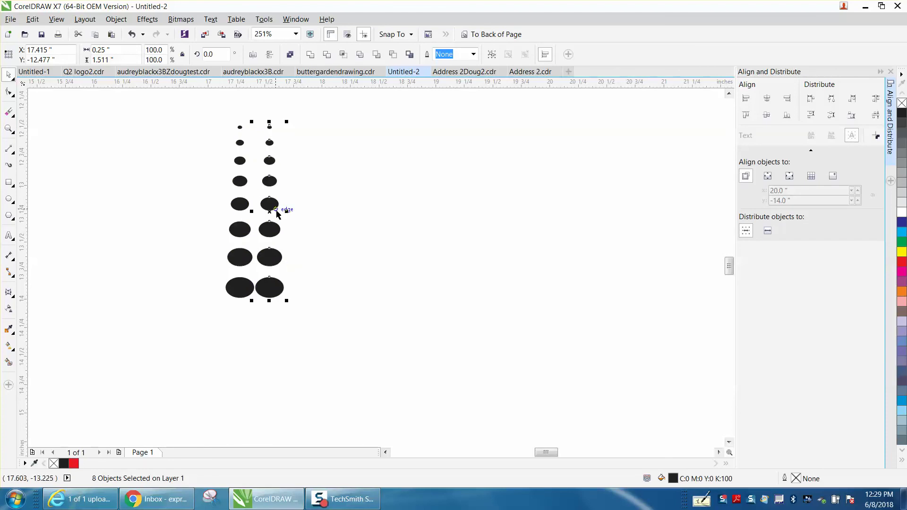
key(ctrl+r)
key(ctrl+r)
key(ctrl+r)
key(ctrl+r)
key(ctrl+r)
key(ctrl+r)
key(ctrl+r)
key(ctrl+r)
key(ctrl+r)
key(ctrl+r)
key(ctrl+r)
key(ctrl+r)
key(ctrl+r)
key(ctrl+r)
key(ctrl+r)
key(ctrl+r)
key(ctrl+r)
key(ctrl+r)
key(ctrl+r)
key(ctrl+r)
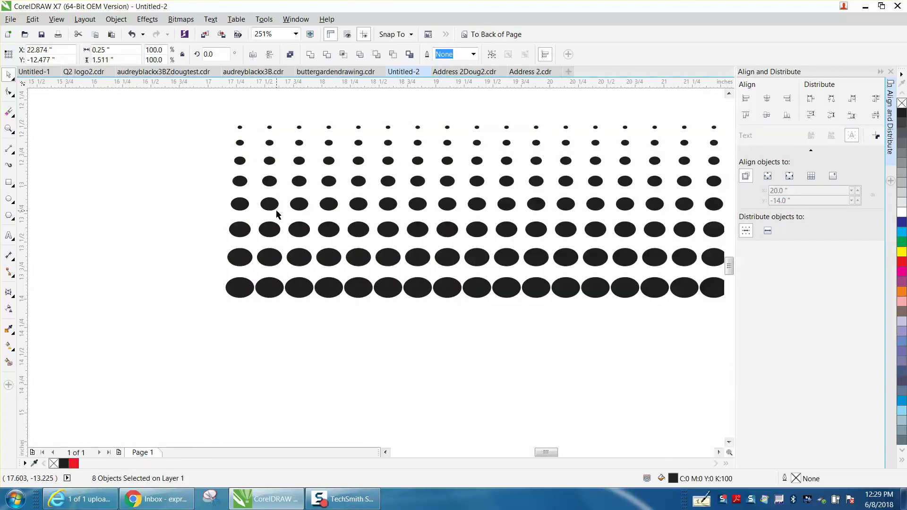
scroll(278, 215, down, 4)
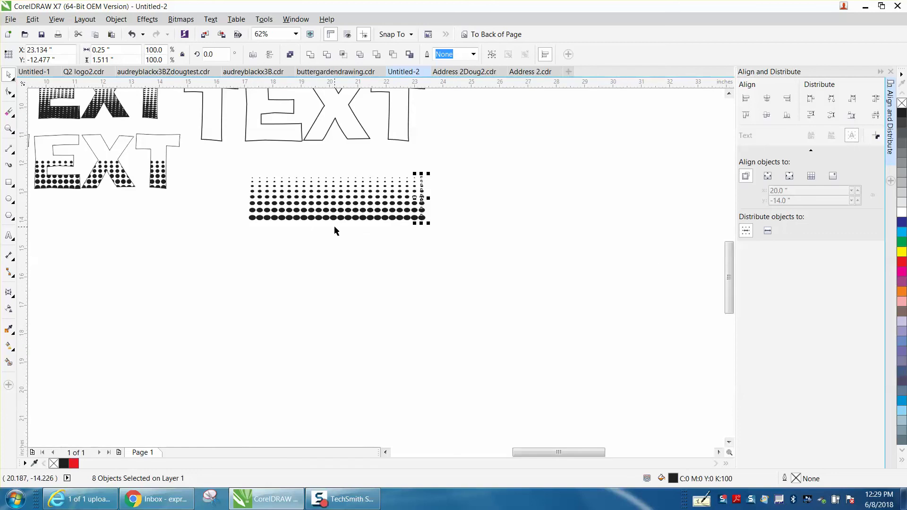
key(ctrl+r)
key(ctrl+r)
key(ctrl+r)
key(ctrl+r)
key(ctrl+r)
key(ctrl+r)
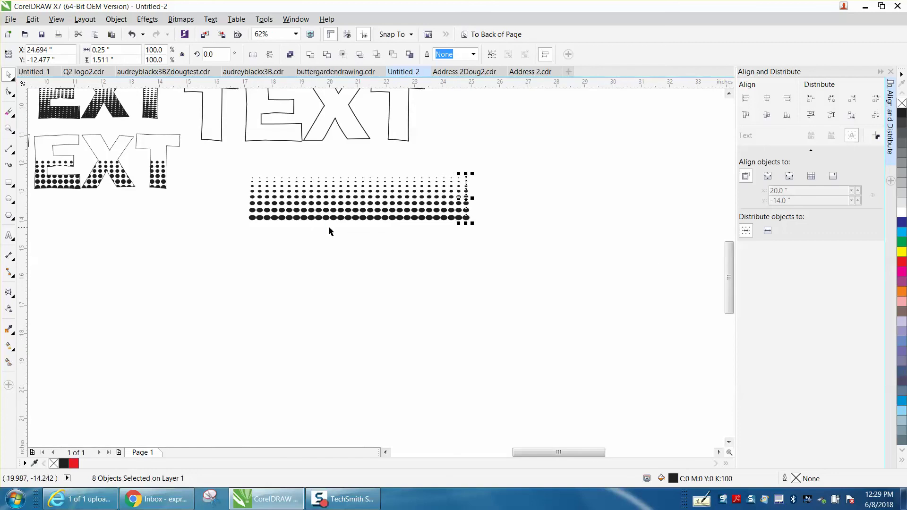
drag(229, 161, 486, 252)
- Group all 240 dots into a single object
click(116, 19)
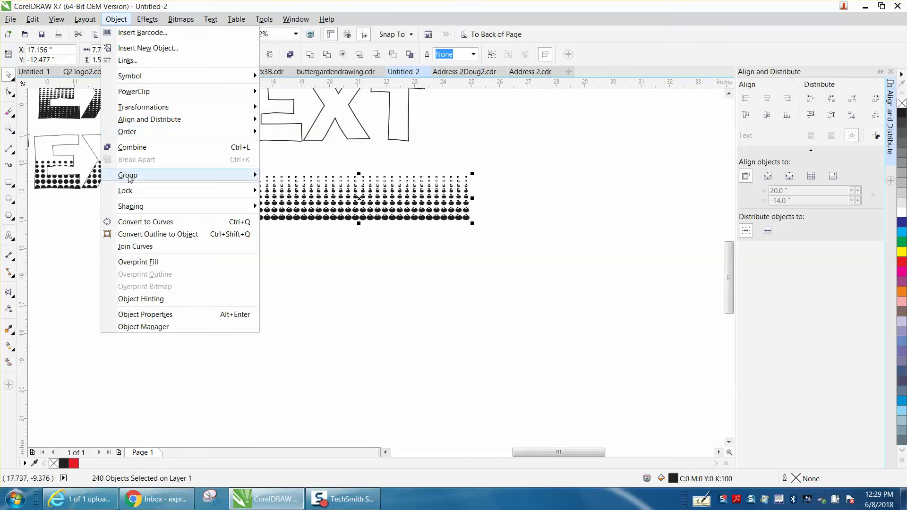
mouse_move(129, 178)
click(294, 177)
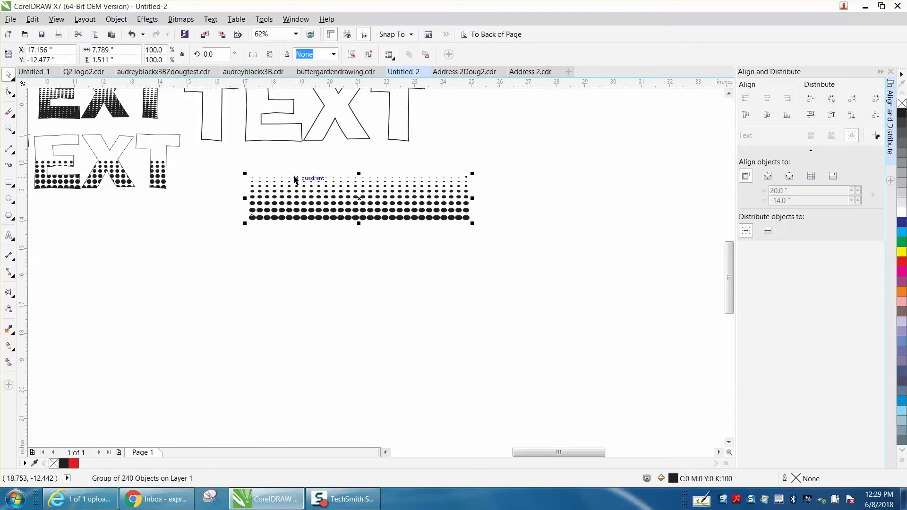
- Move the outlined TEXT directly above the dot grid
drag(729, 270, 729, 249)
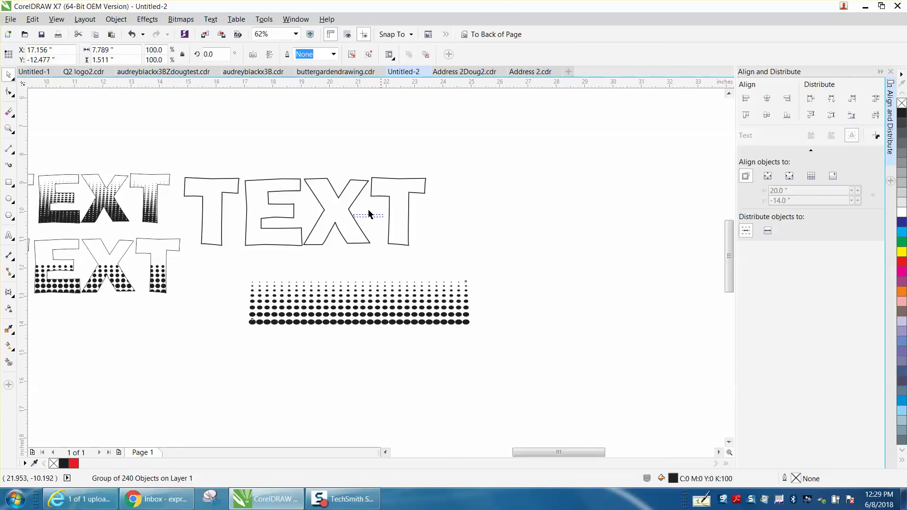
drag(350, 211, 402, 231)
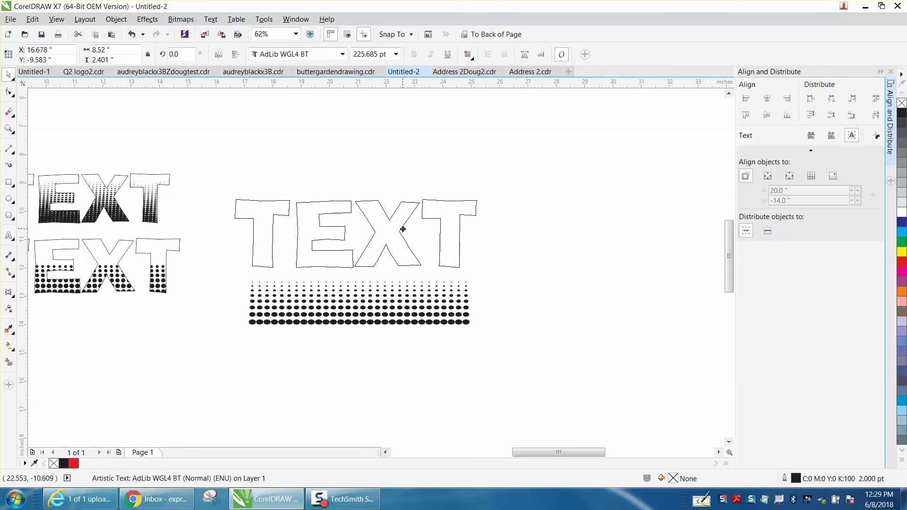
click(370, 307)
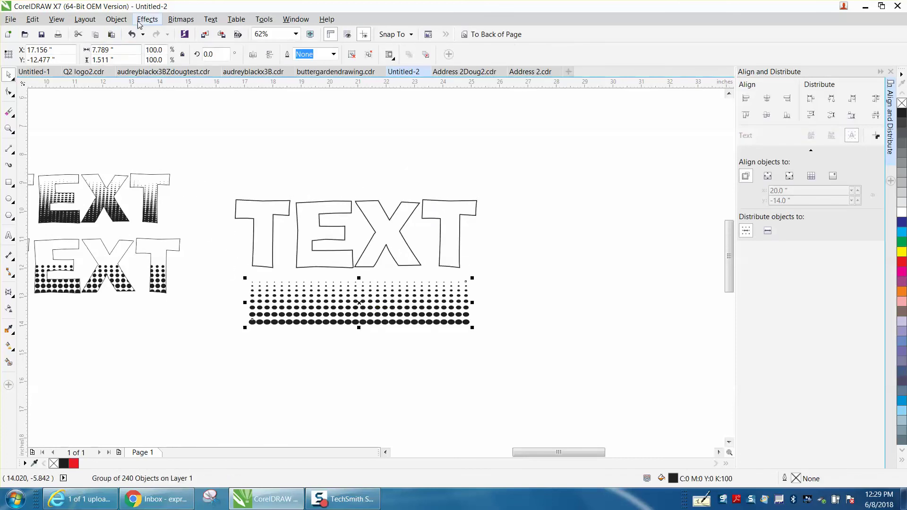
- PowerClip the dot group inside the outlined TEXT lettering
click(122, 20)
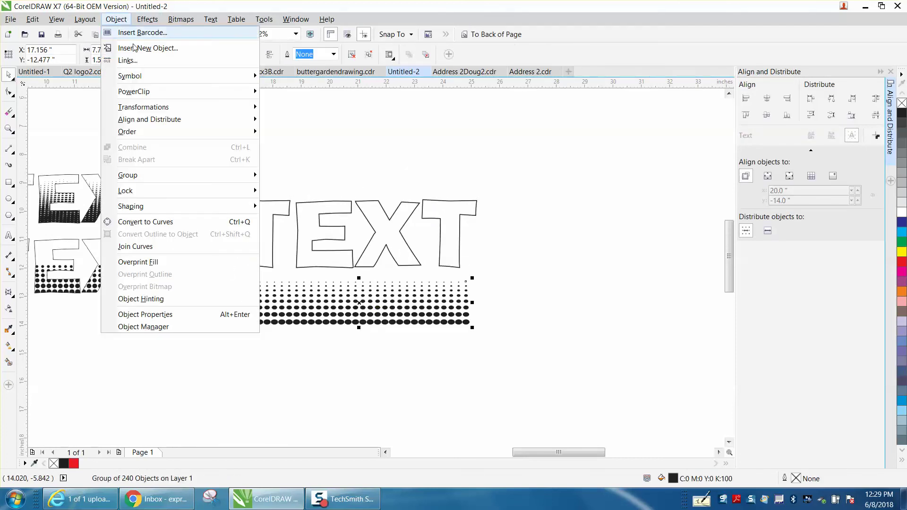
mouse_move(144, 93)
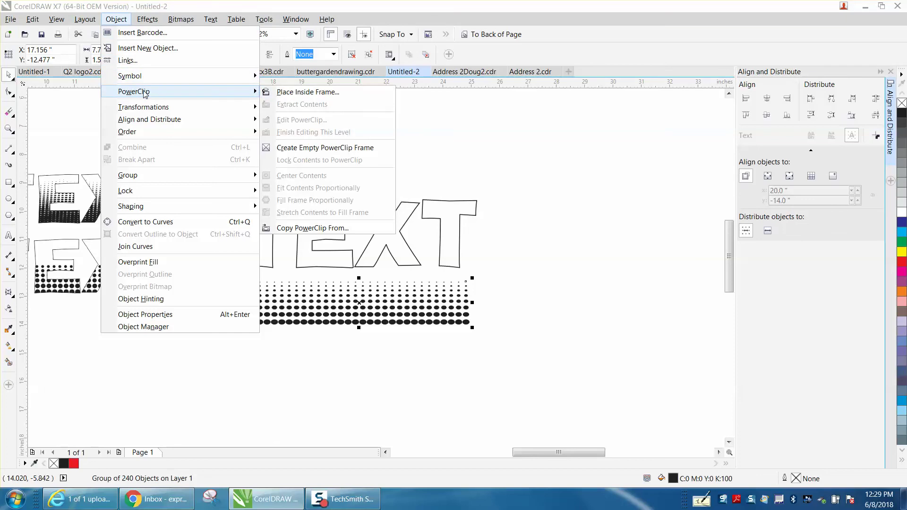
click(284, 93)
click(257, 251)
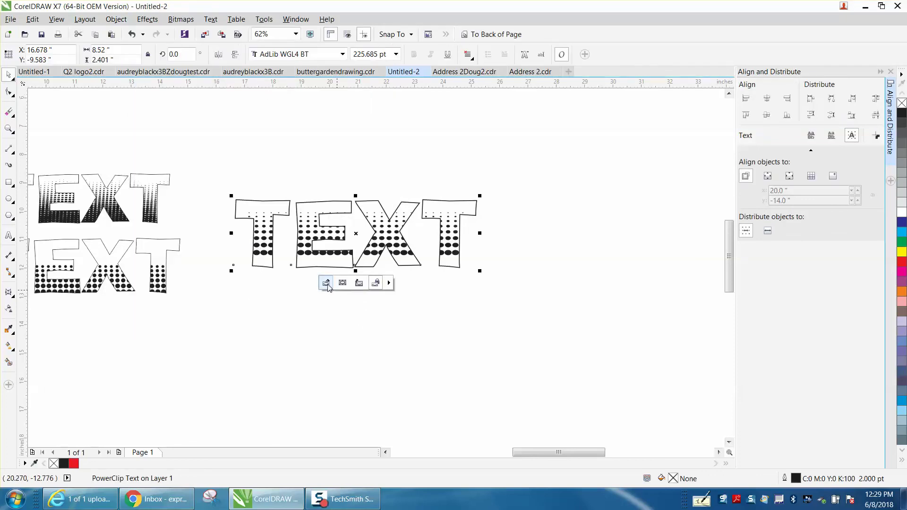
- Edit the PowerClip contents to shift the dots slightly lower in the letters
click(326, 283)
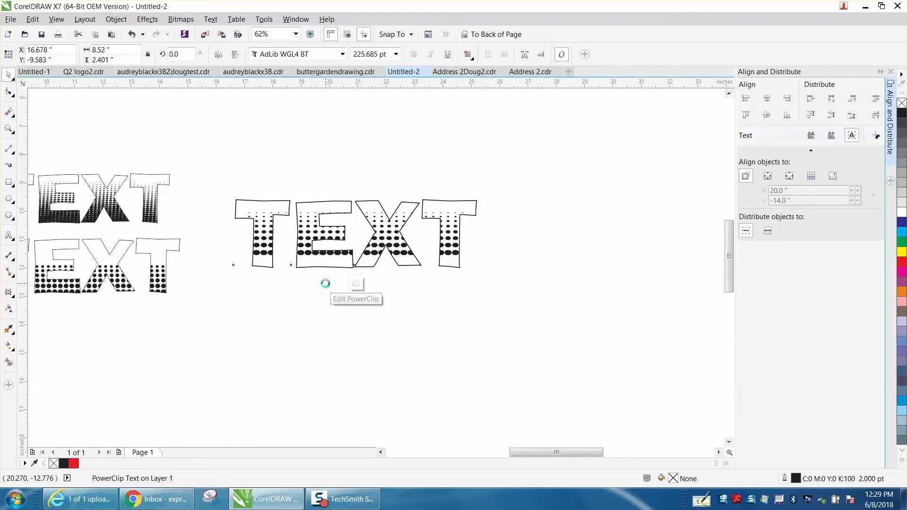
click(356, 256)
drag(357, 259, 354, 263)
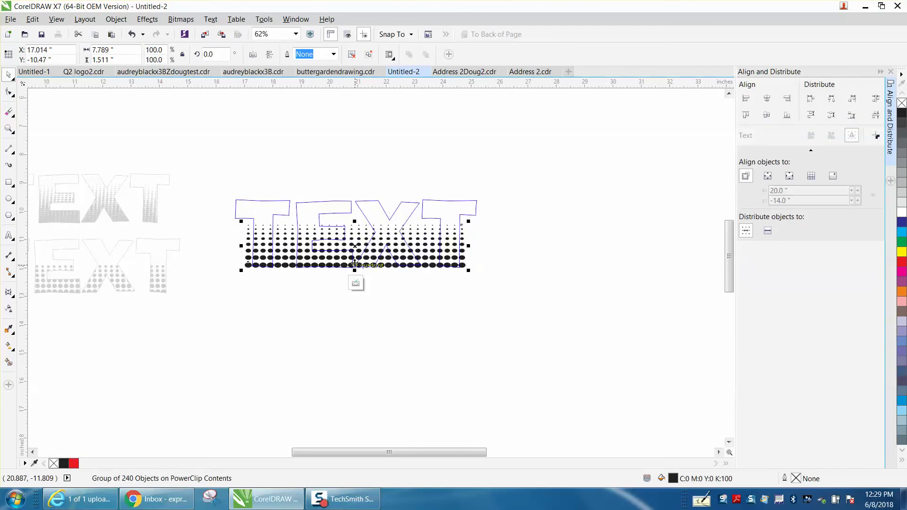
click(356, 283)
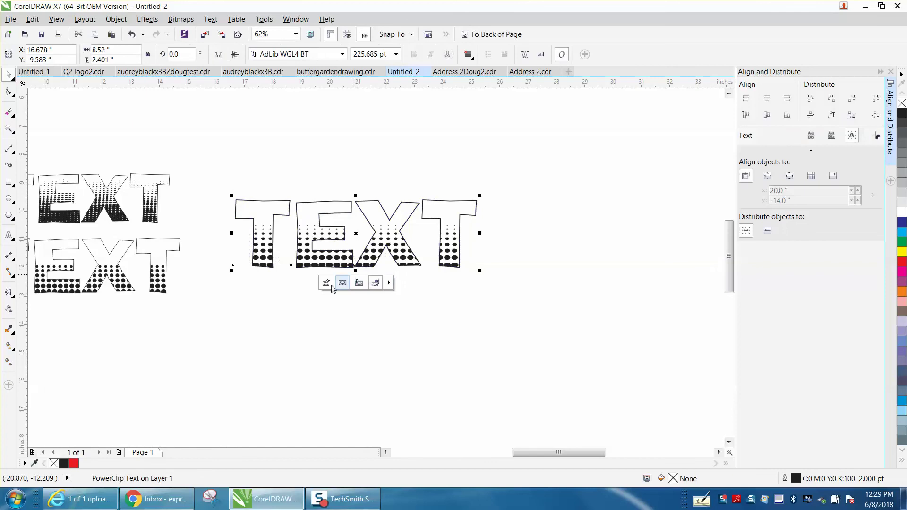
click(8, 131)
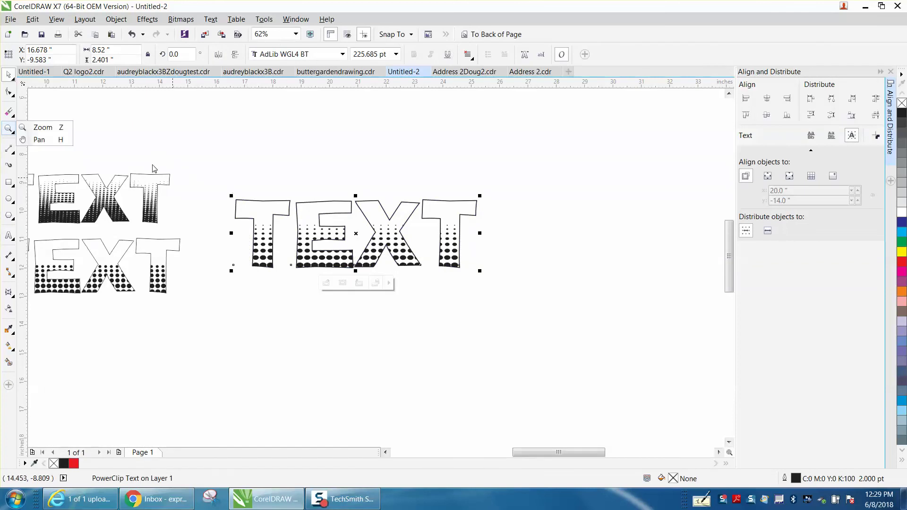
- Zoom in closely to inspect the halftone-filled TEXT, then zoom back out
click(41, 127)
drag(222, 188, 532, 294)
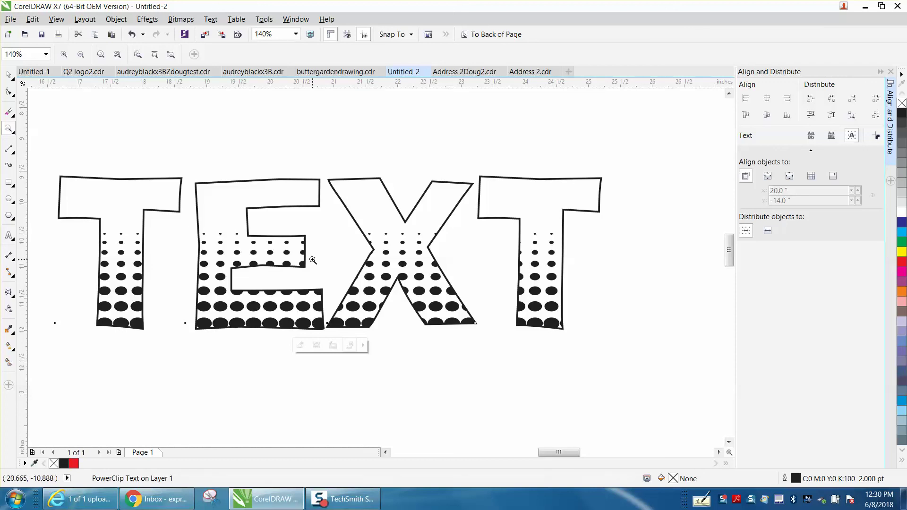
scroll(305, 253, down, 3)
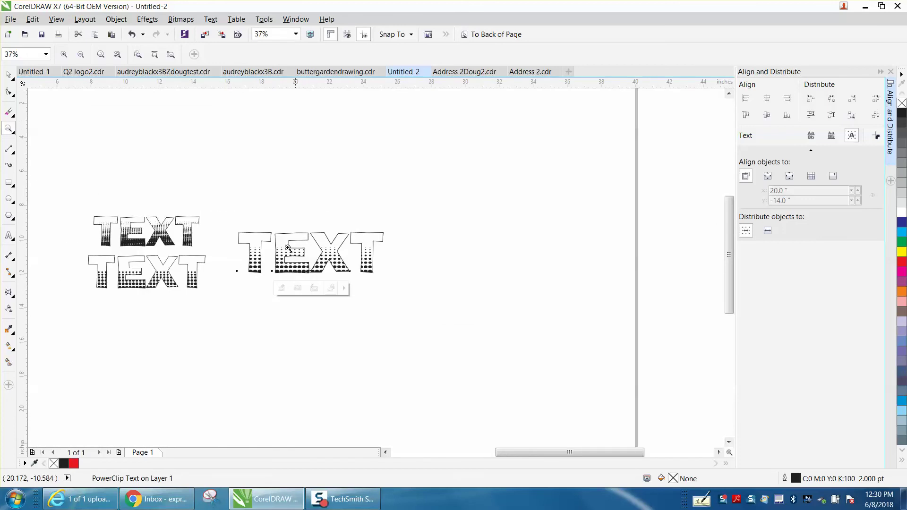
- Move the halftone TEXT PowerClip up above the two original TEXT examples and zoom in on it
click(8, 74)
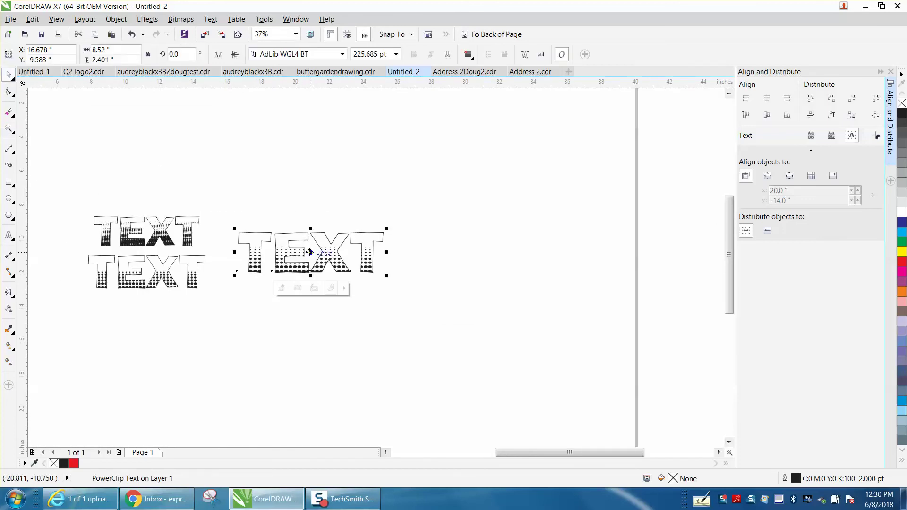
drag(309, 252, 306, 151)
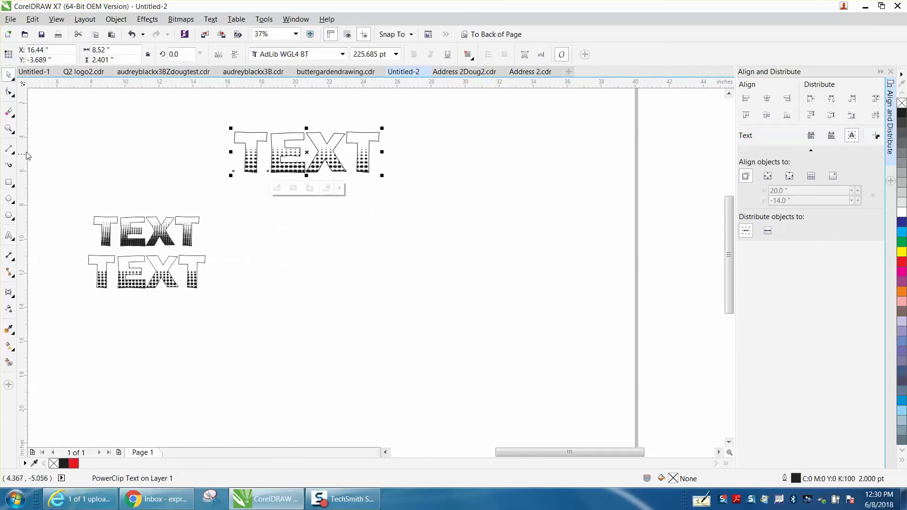
click(14, 134)
drag(79, 211, 241, 259)
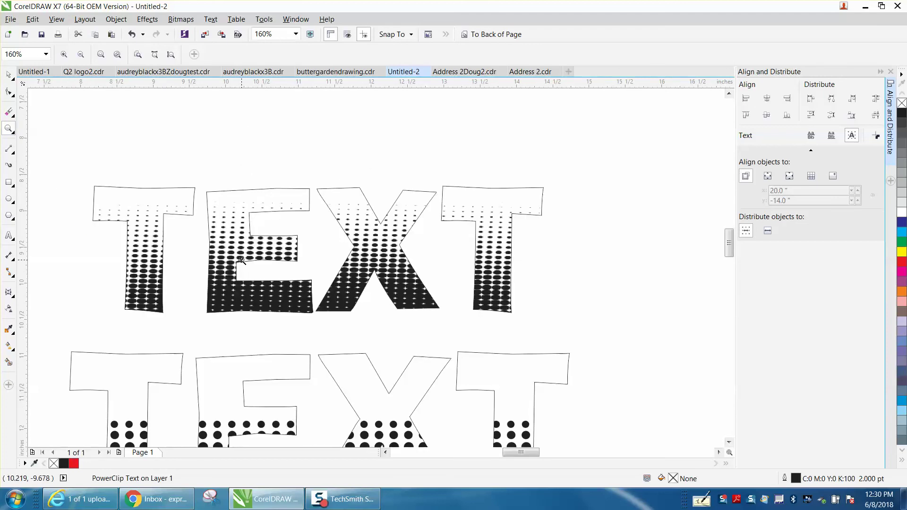